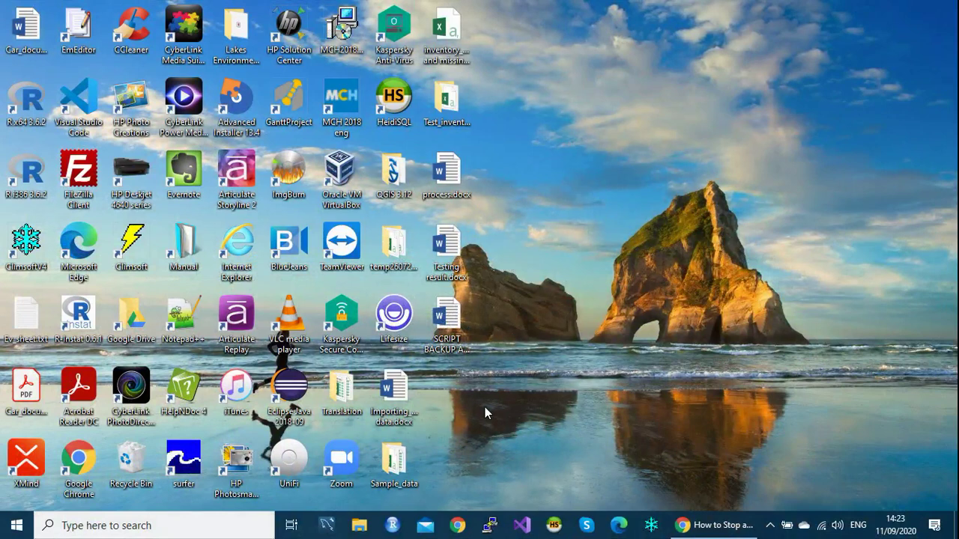
- Check the backup CSV files and the SQL file in the Backup_Data_Database folder on drive C in File Explorer
{"action": "left_click", "coordinate": [356, 528]}
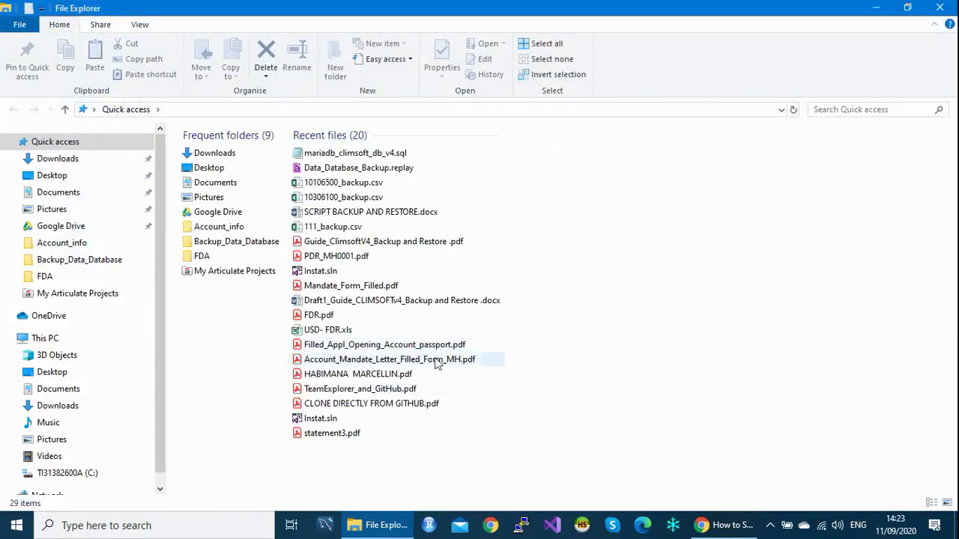
{"action": "left_click", "coordinate": [66, 473]}
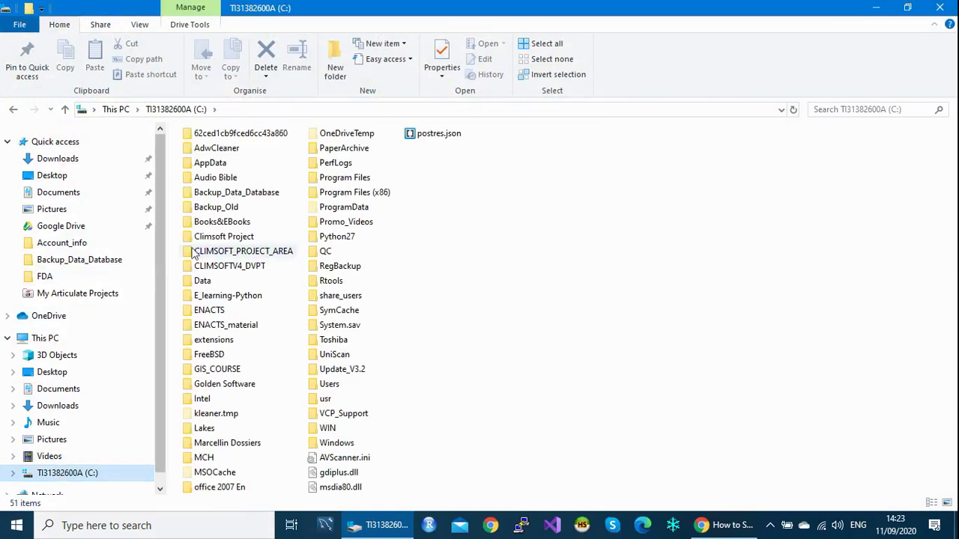
{"action": "double_click", "coordinate": [260, 193]}
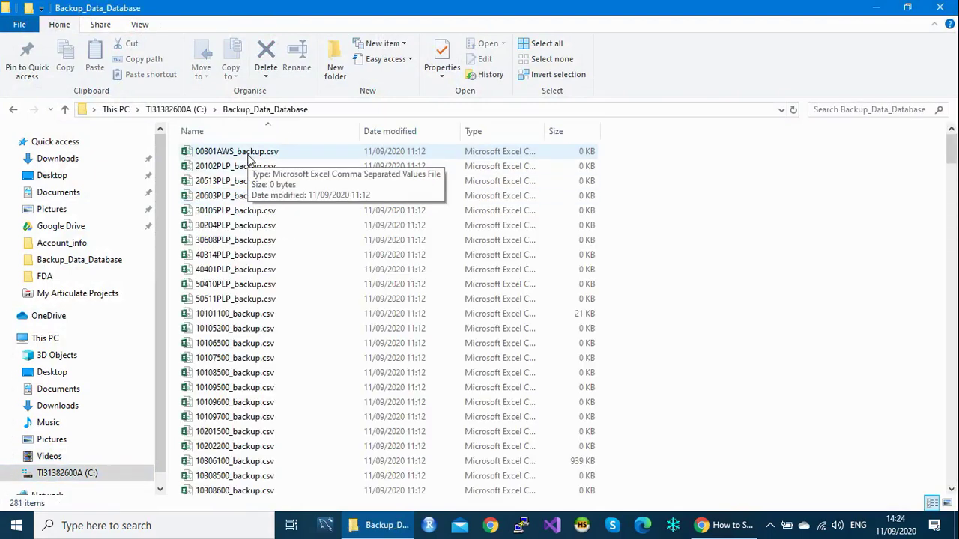
{"action": "left_click_drag", "start_coordinate": [954, 153], "coordinate": [954, 468]}
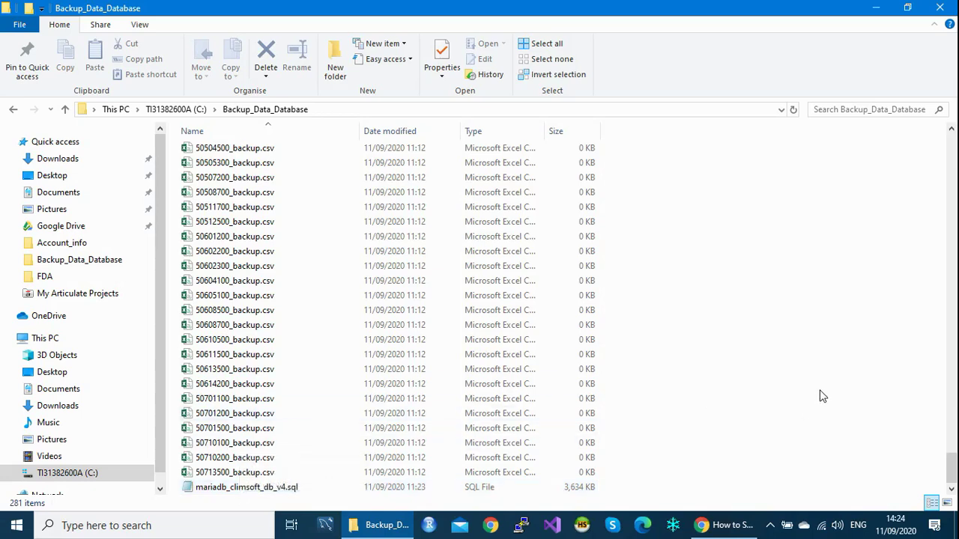
{"action": "left_click", "coordinate": [939, 9]}
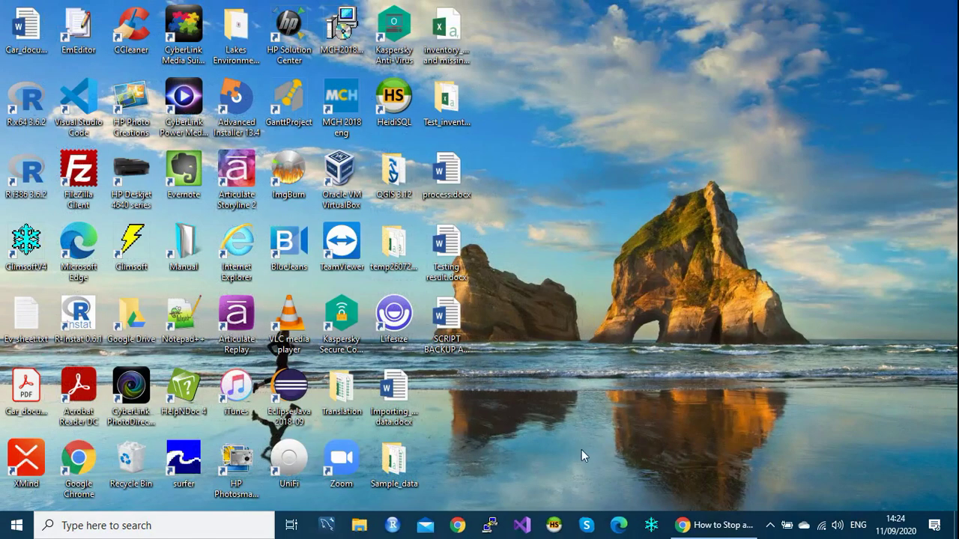
- Switch to HeidiSQL, connect to the MARIADB session and collapse the mariadb_climsoft_db_v4 table tree
{"action": "left_click", "coordinate": [556, 528]}
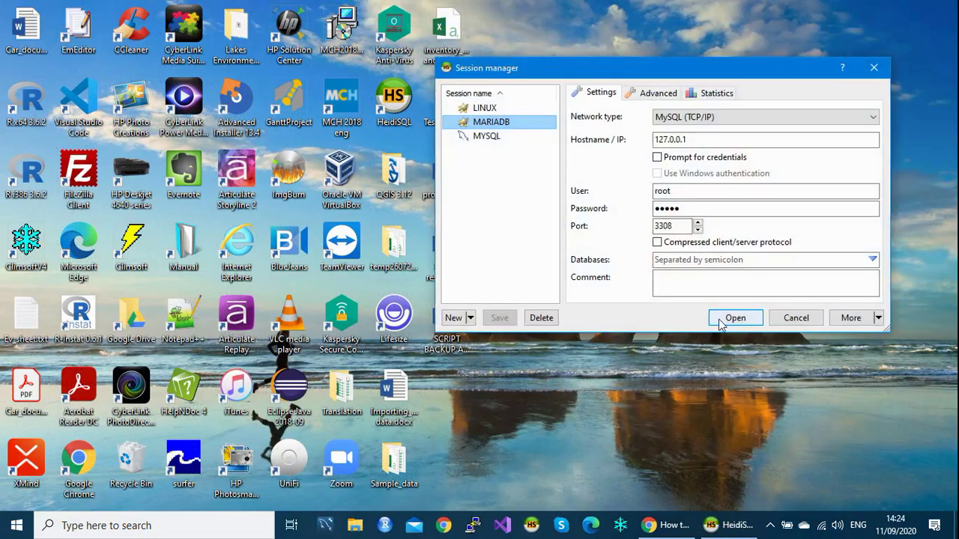
{"action": "left_click_drag", "start_coordinate": [680, 75], "coordinate": [552, 72]}
{"action": "left_click", "coordinate": [607, 317]}
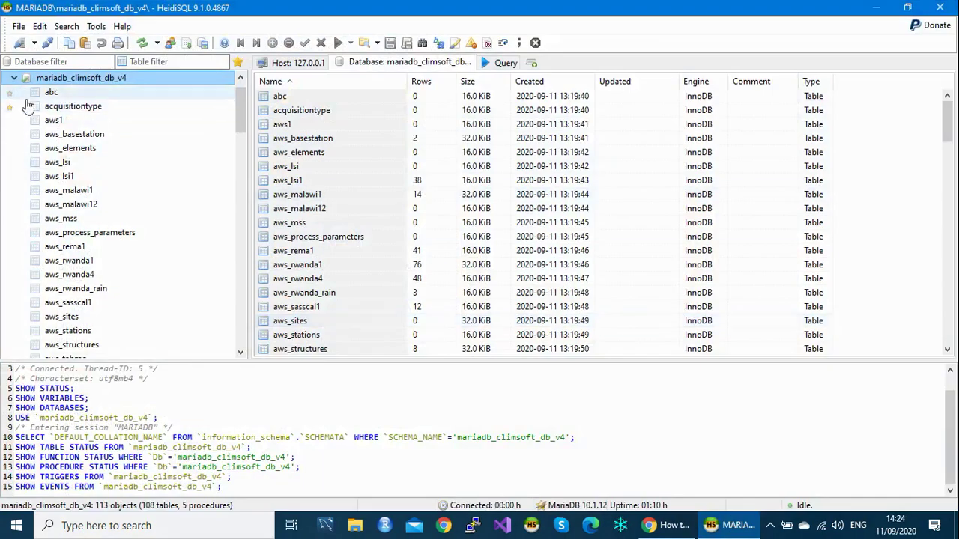
{"action": "left_click", "coordinate": [13, 78]}
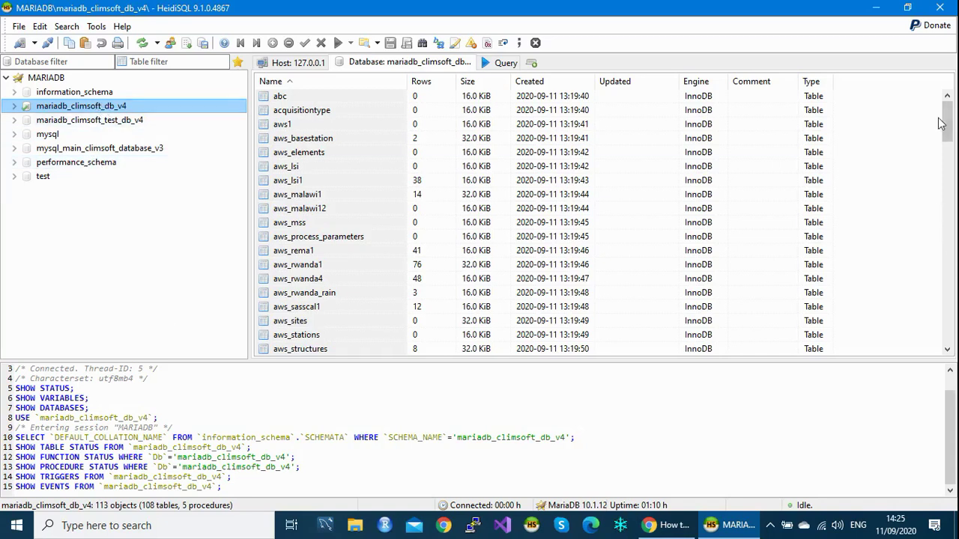
- Find the observationfinal table in mariadb_climsoft_db_v4 and examine its data rows
{"action": "mouse_move", "coordinate": [947, 126]}
{"action": "left_mouse_down"}
{"action": "mouse_move", "coordinate": [953, 322]}
{"action": "mouse_move", "coordinate": [938, 207]}
{"action": "mouse_move", "coordinate": [947, 113]}
{"action": "mouse_move", "coordinate": [951, 301]}
{"action": "mouse_move", "coordinate": [934, 199]}
{"action": "mouse_move", "coordinate": [945, 131]}
{"action": "left_mouse_up"}
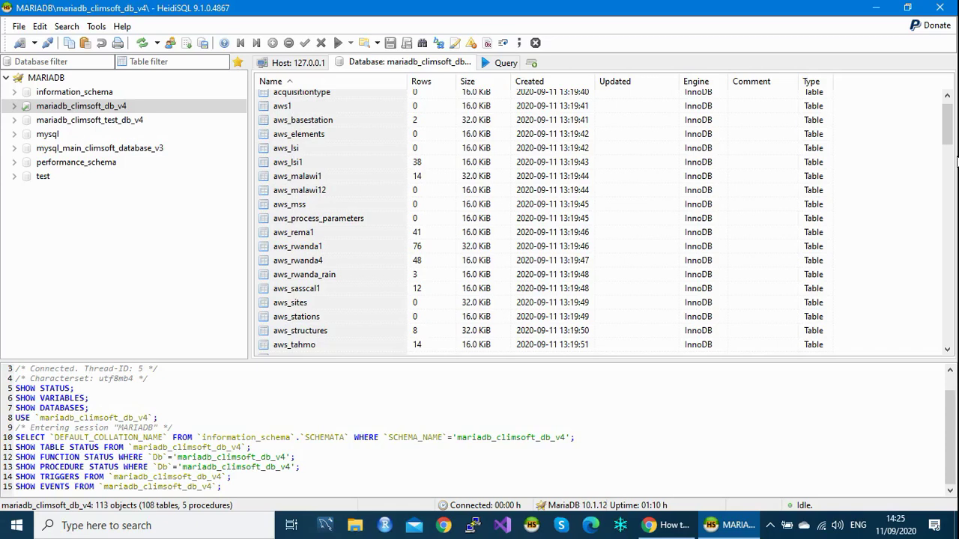
{"action": "left_click_drag", "start_coordinate": [948, 124], "coordinate": [956, 219]}
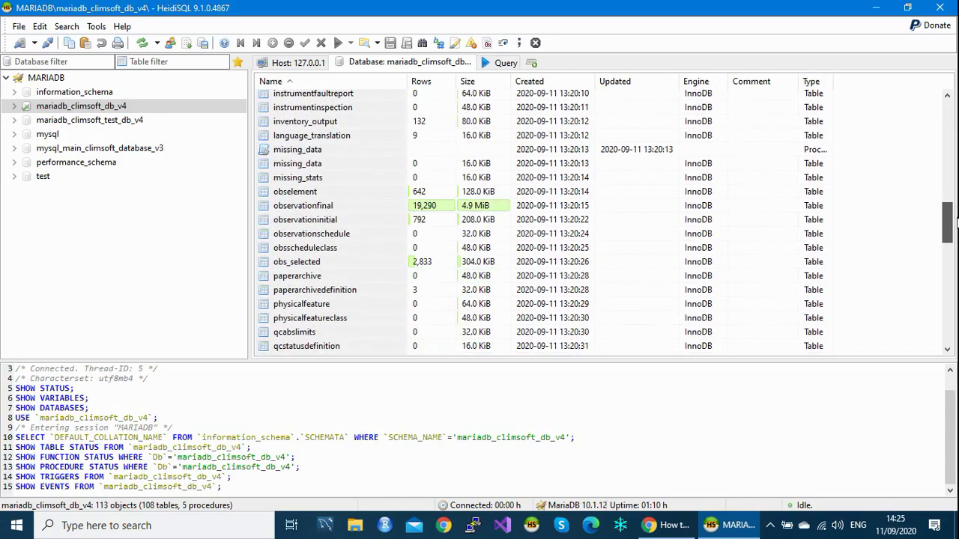
{"action": "double_click", "coordinate": [302, 206]}
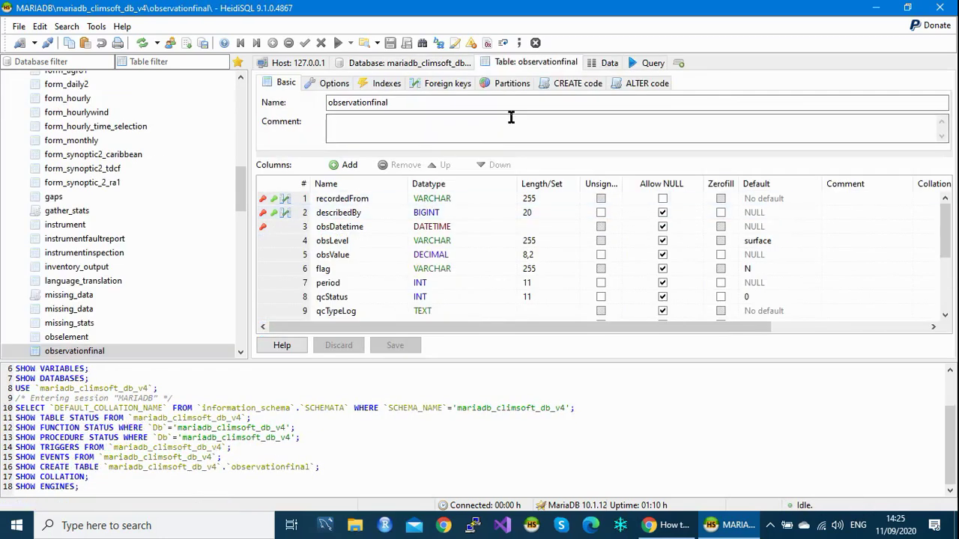
{"action": "left_click", "coordinate": [609, 66]}
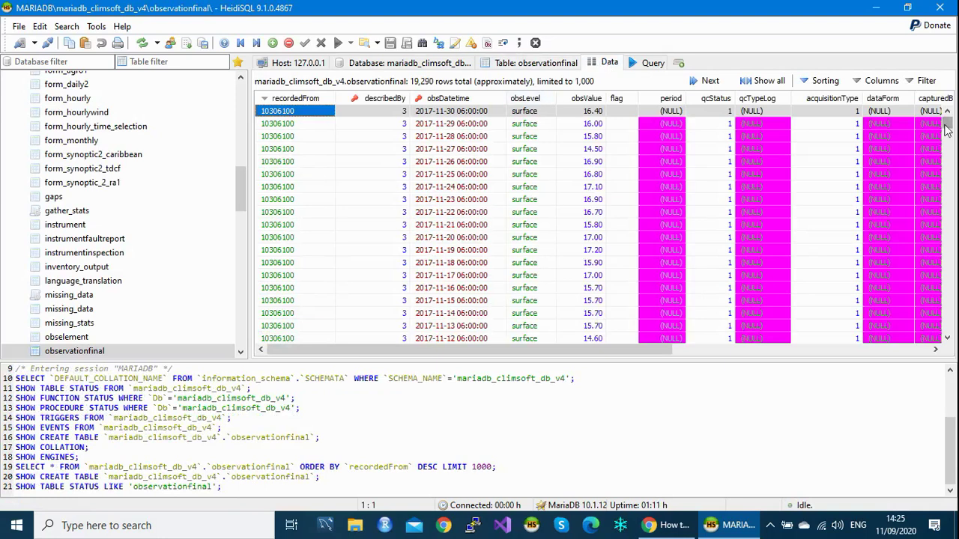
{"action": "mouse_move", "coordinate": [946, 129]}
{"action": "left_mouse_down"}
{"action": "mouse_move", "coordinate": [949, 169]}
{"action": "mouse_move", "coordinate": [949, 123]}
{"action": "left_mouse_up"}
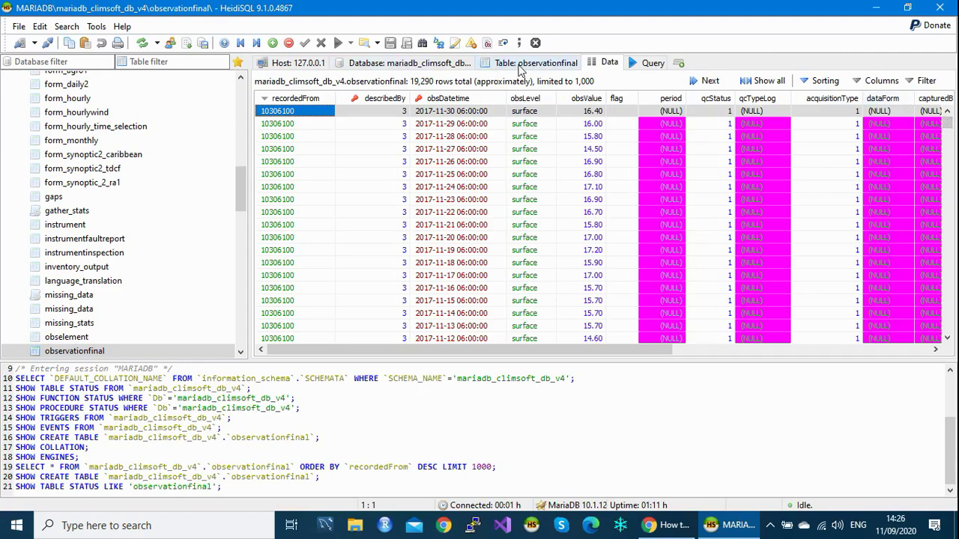
- Empty the observationfinal table in the mariadb_climsoft_db_v4 database
{"action": "left_click", "coordinate": [521, 66]}
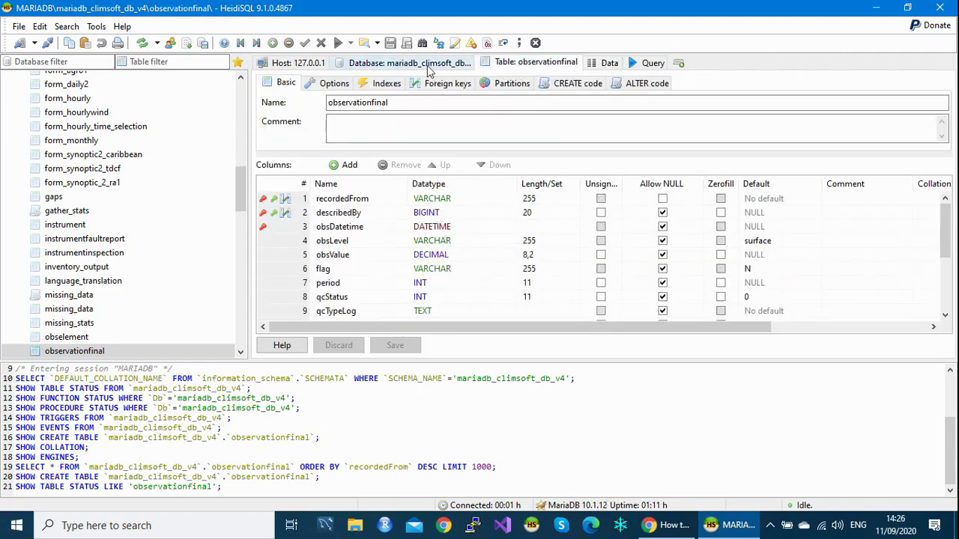
{"action": "left_click", "coordinate": [431, 66]}
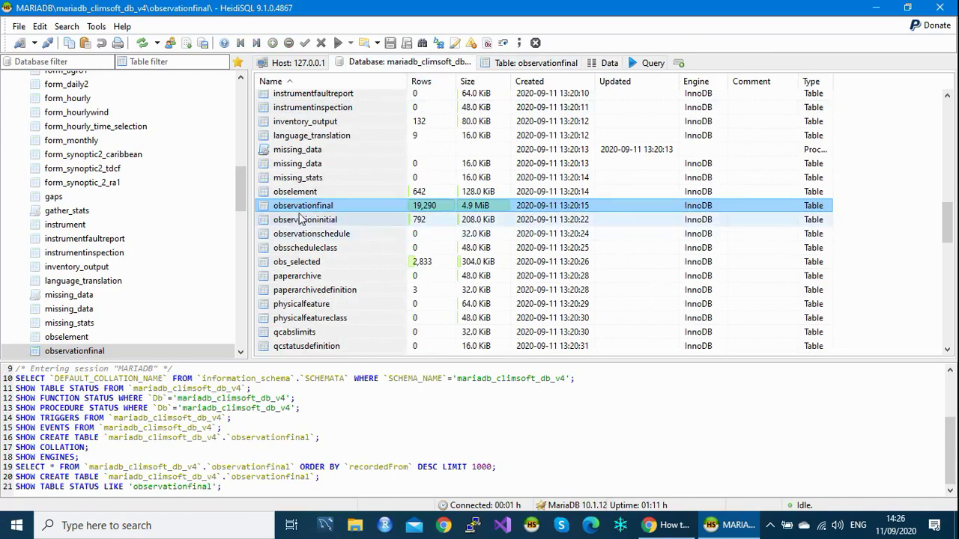
{"action": "right_click", "coordinate": [300, 212]}
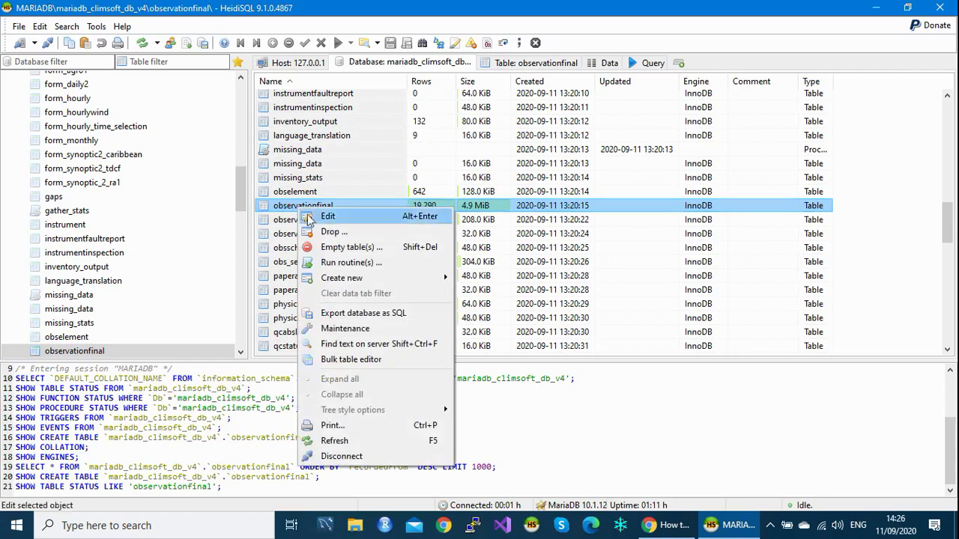
{"action": "left_click", "coordinate": [347, 252]}
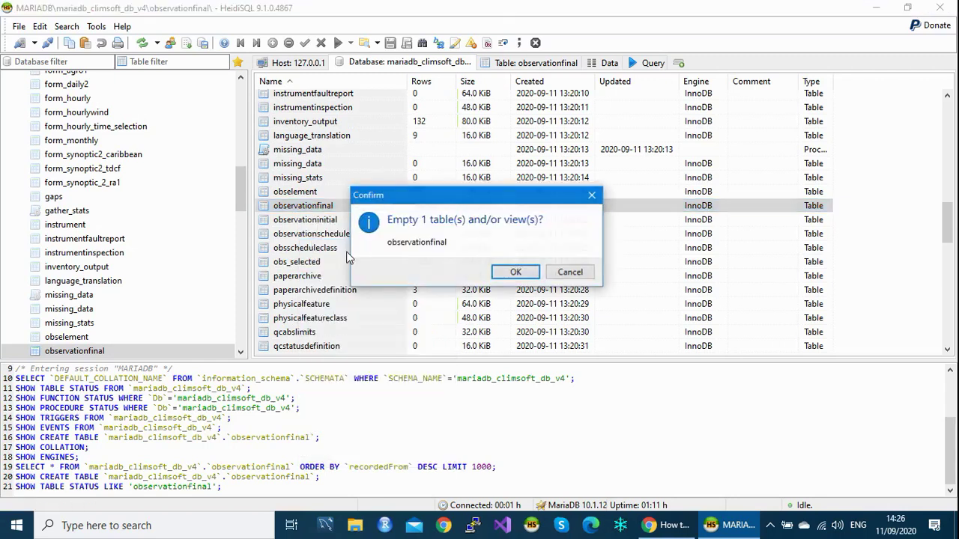
{"action": "left_click", "coordinate": [515, 273]}
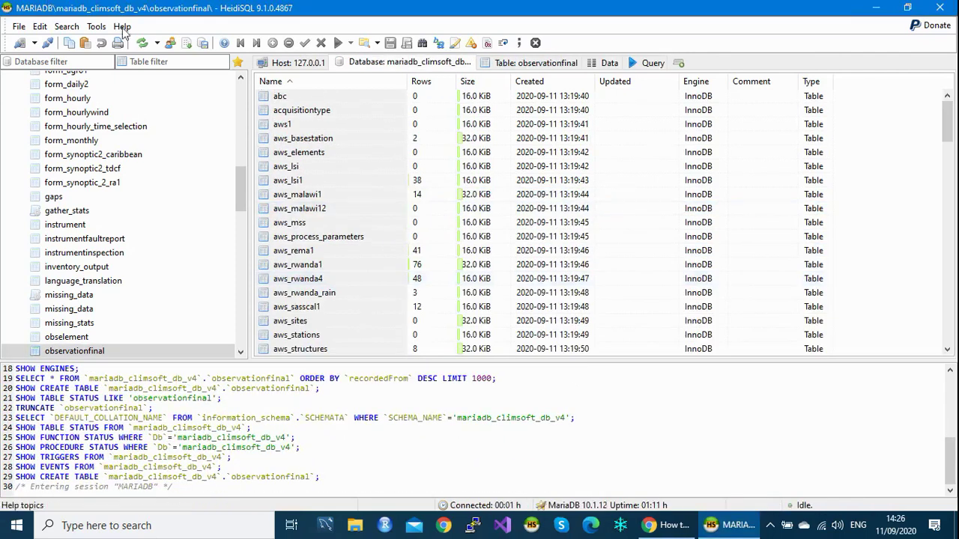
- Refresh the database, check the row count and data of observationfinal, and close HeidiSQL
{"action": "left_click", "coordinate": [141, 43]}
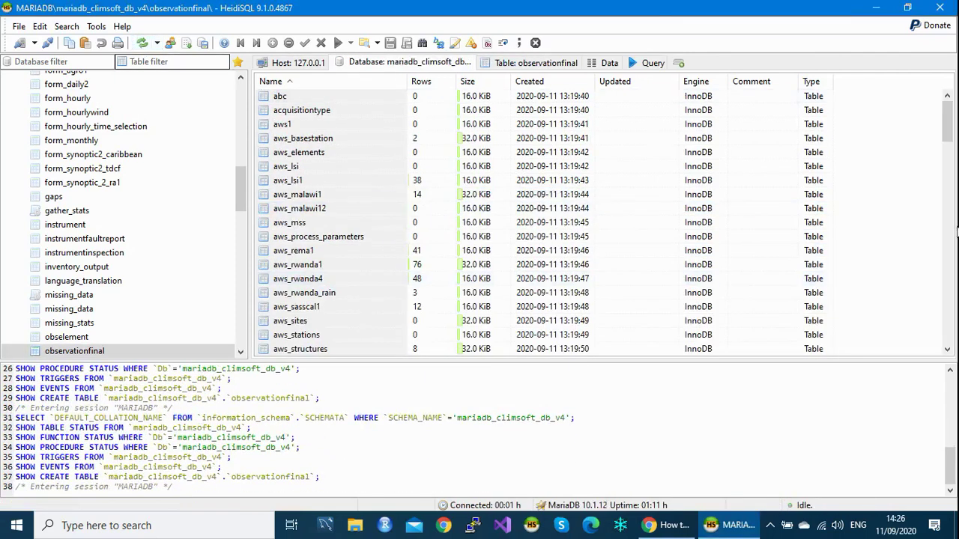
{"action": "left_click_drag", "start_coordinate": [949, 121], "coordinate": [954, 225]}
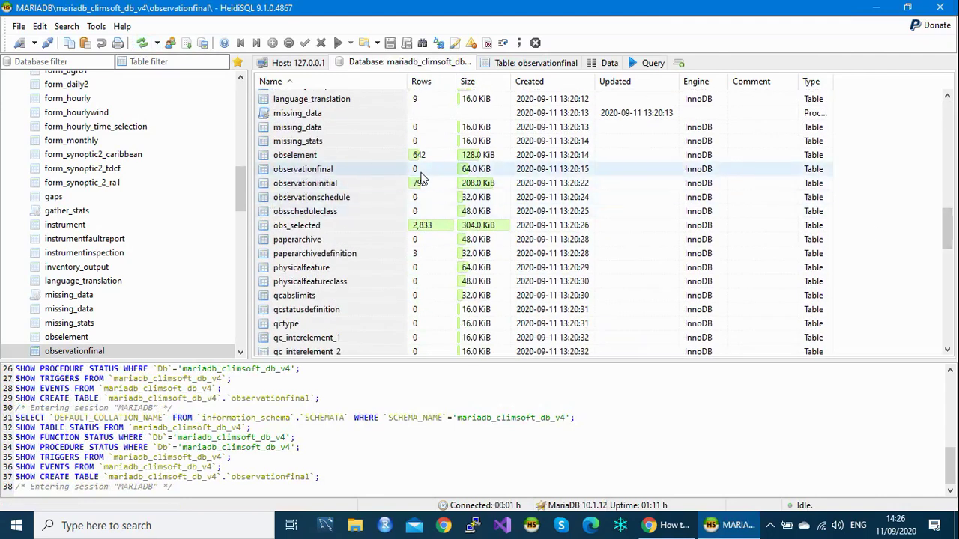
{"action": "double_click", "coordinate": [360, 170]}
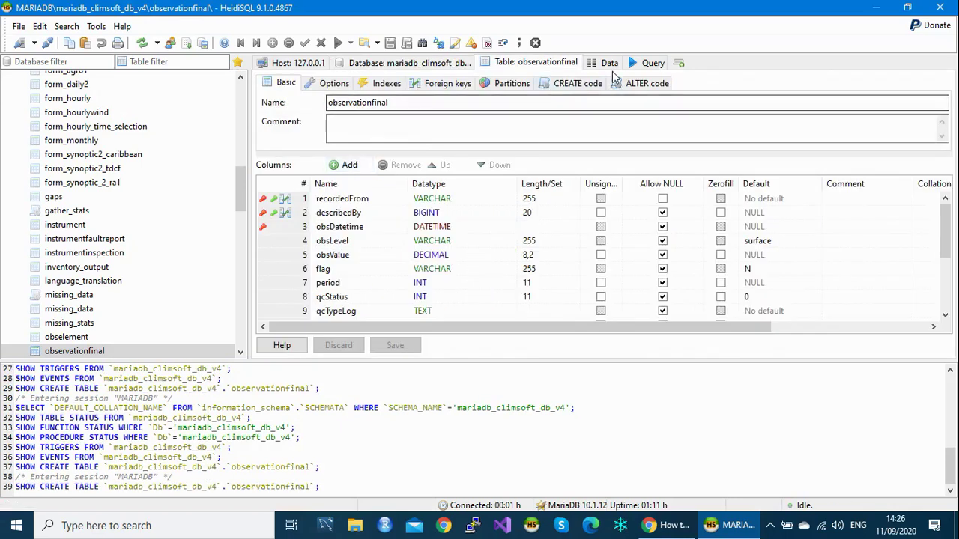
{"action": "left_click", "coordinate": [609, 63]}
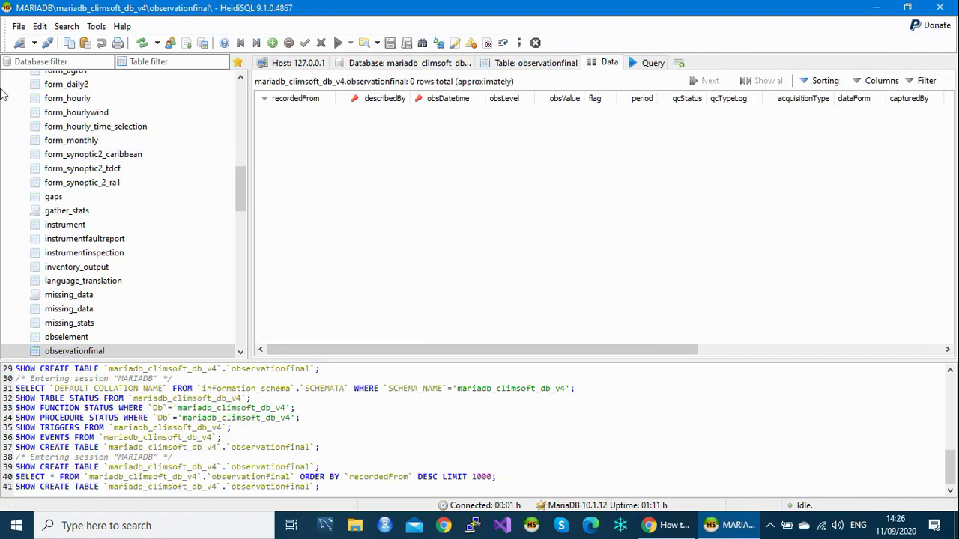
{"action": "left_click", "coordinate": [941, 9]}
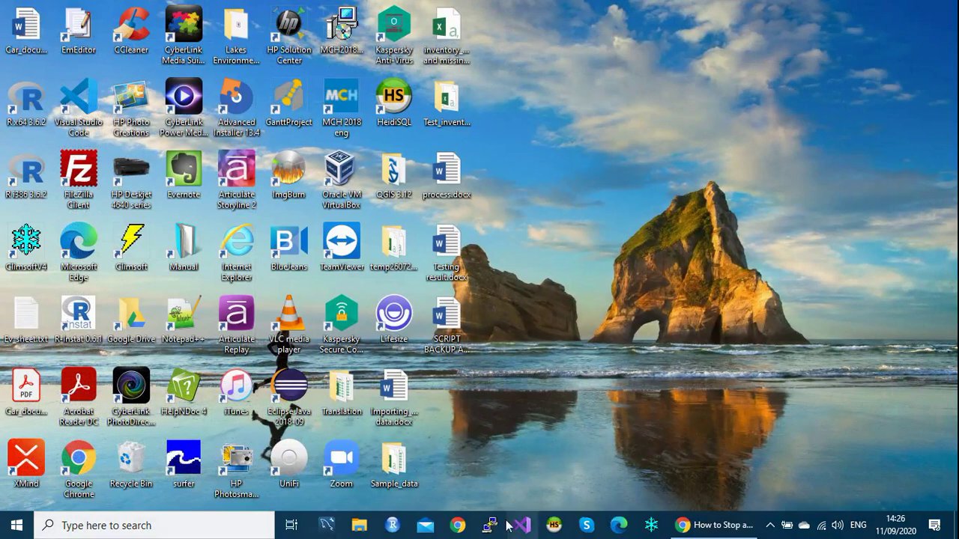
- In File Explorer, review all CSV files to restore in C:\Backup_Data_Database by selecting 00301AWS_backup.csv through 50713500_backup.csv, and close the folder
{"action": "left_click", "coordinate": [361, 527]}
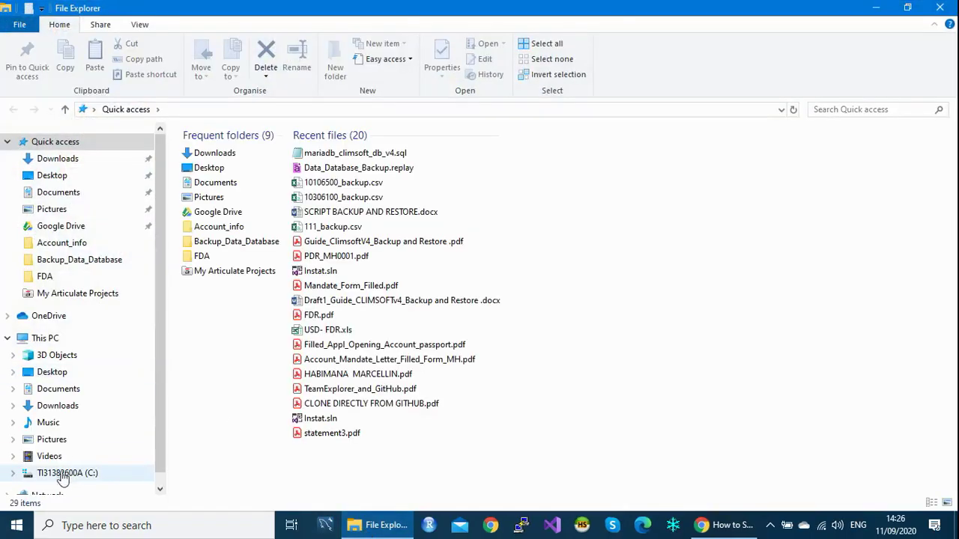
{"action": "left_click", "coordinate": [63, 474]}
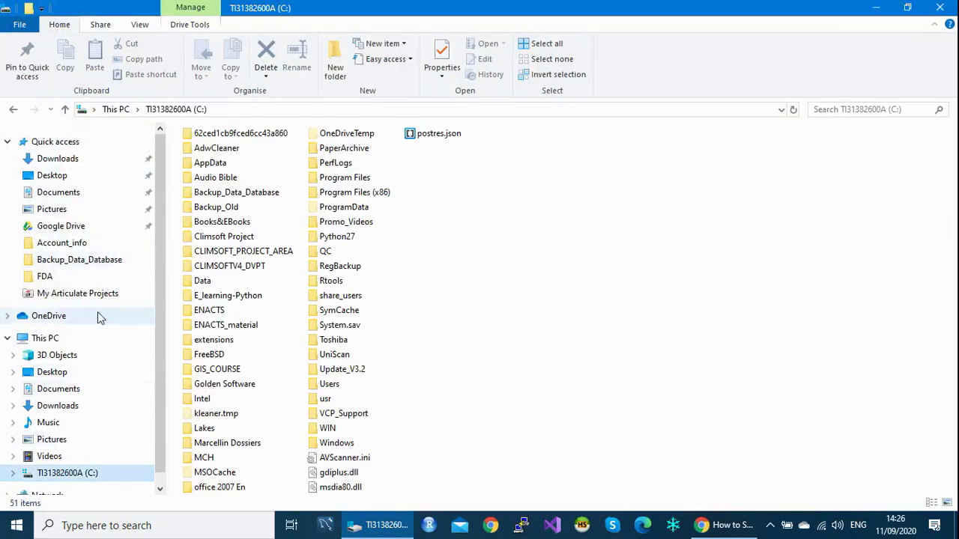
{"action": "double_click", "coordinate": [234, 199]}
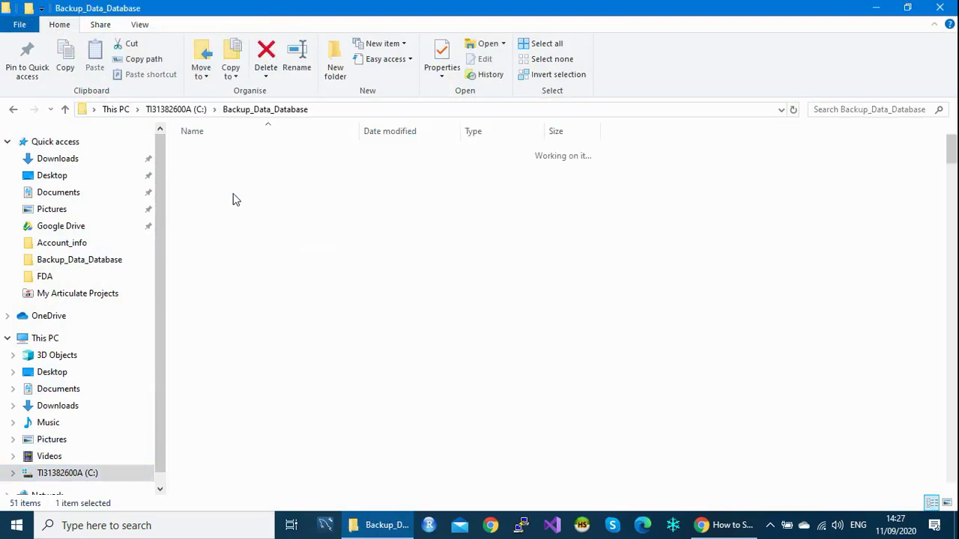
{"action": "left_click", "coordinate": [229, 153]}
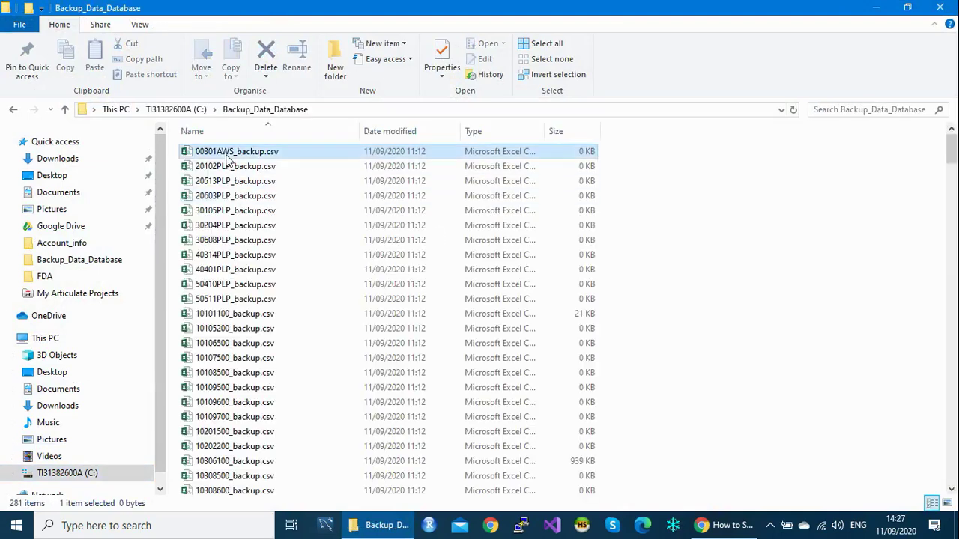
{"action": "left_click_drag", "start_coordinate": [954, 156], "coordinate": [919, 472]}
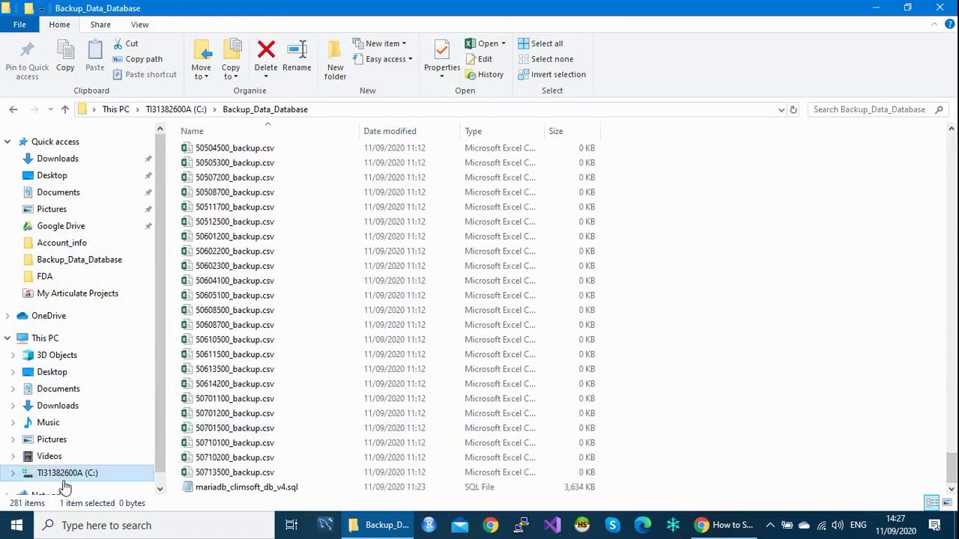
{"action": "left_click", "coordinate": [253, 473], "text": "shift"}
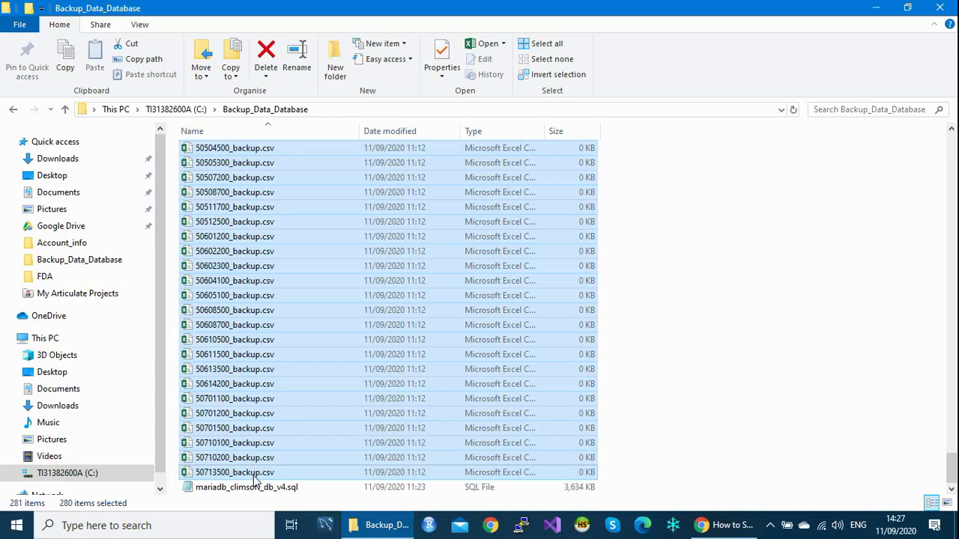
{"action": "left_click", "coordinate": [940, 7]}
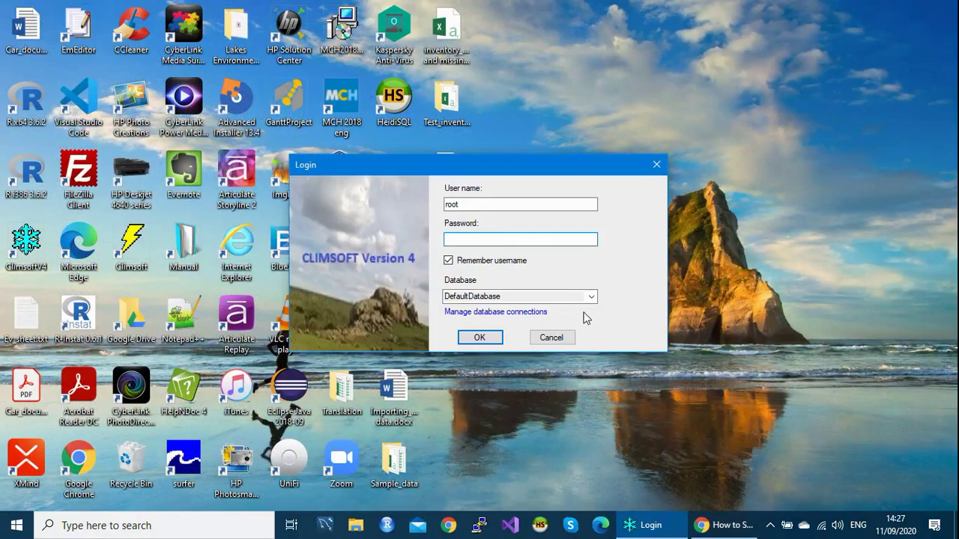
- Try to log in to Climsoft's DefaultDatabase as root with the account password
{"action": "type", "text": "*****"}
{"action": "left_click", "coordinate": [490, 337]}
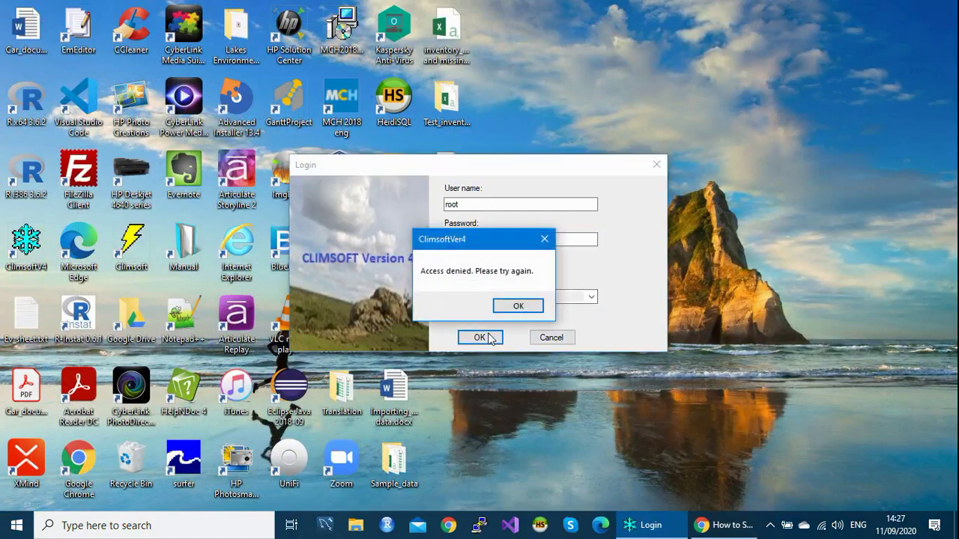
{"action": "left_click", "coordinate": [516, 305]}
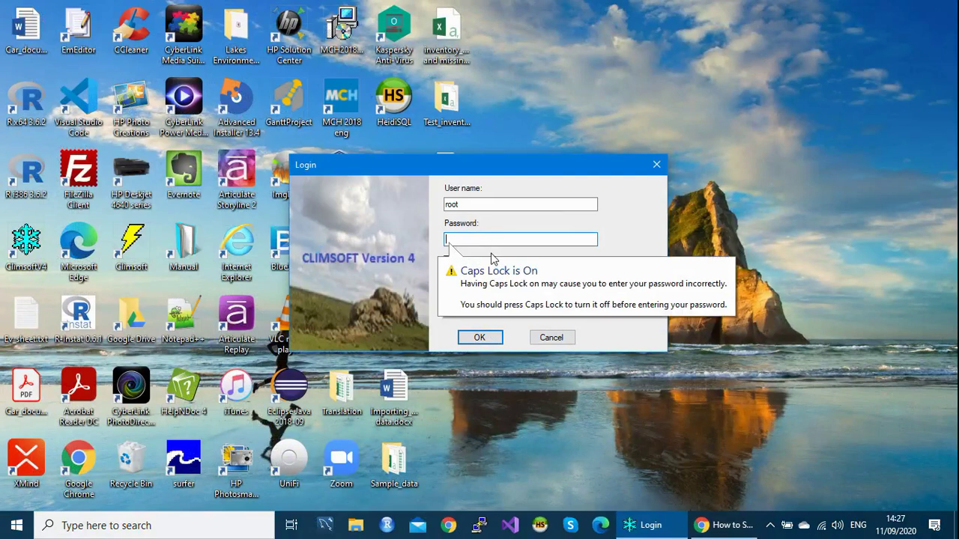
- Re-enter the account password for root with Caps Lock off and log in to the Climsoft main menu
{"action": "type", "text": "*****"}
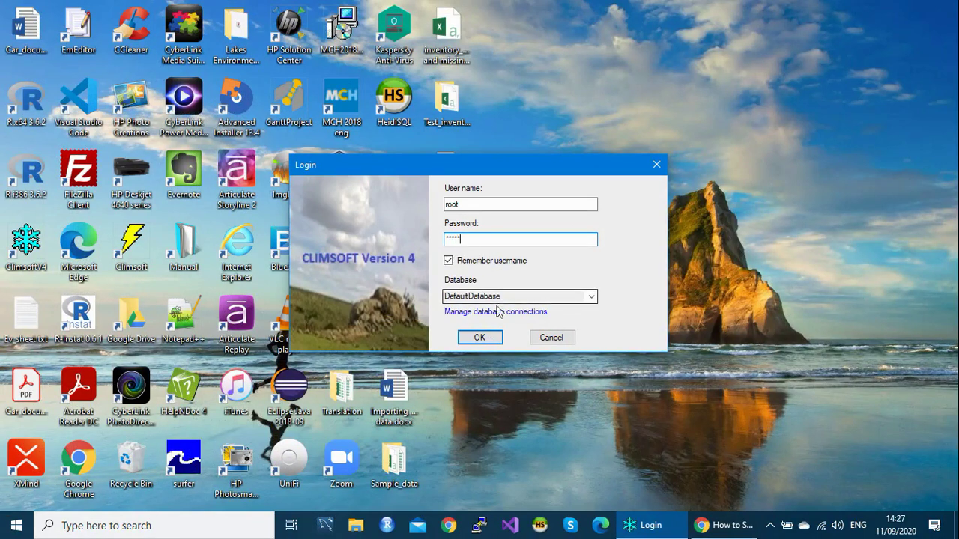
{"action": "left_click", "coordinate": [479, 339]}
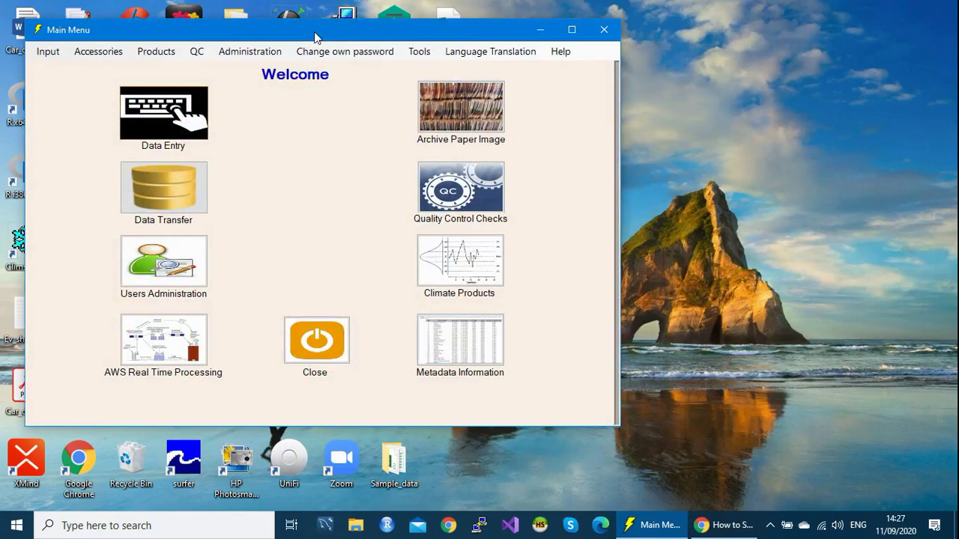
{"action": "left_click_drag", "start_coordinate": [315, 36], "coordinate": [341, 37]}
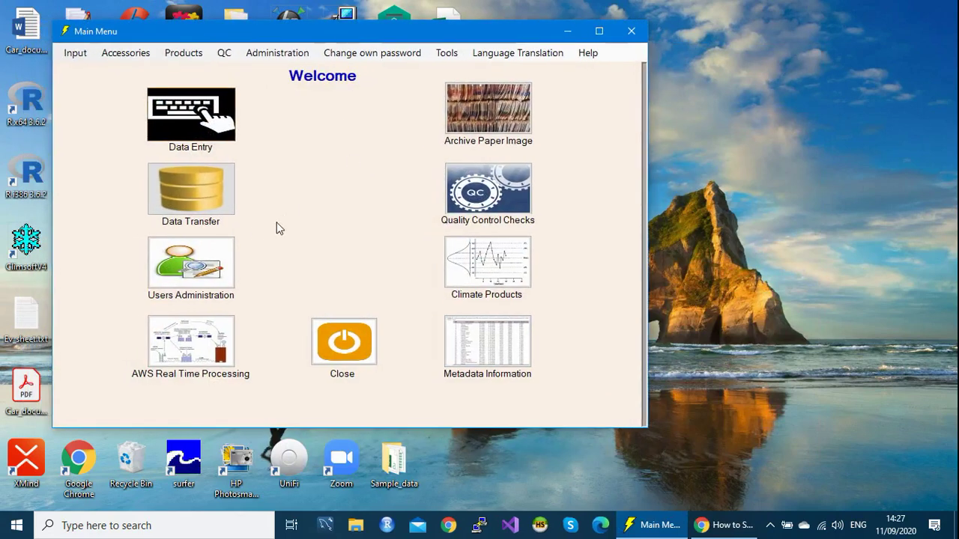
- Open the CSV backup restore in Climsoft's data transfer utilities and set the backup folder to C:\Backup_Data_Database
{"action": "left_click", "coordinate": [222, 211]}
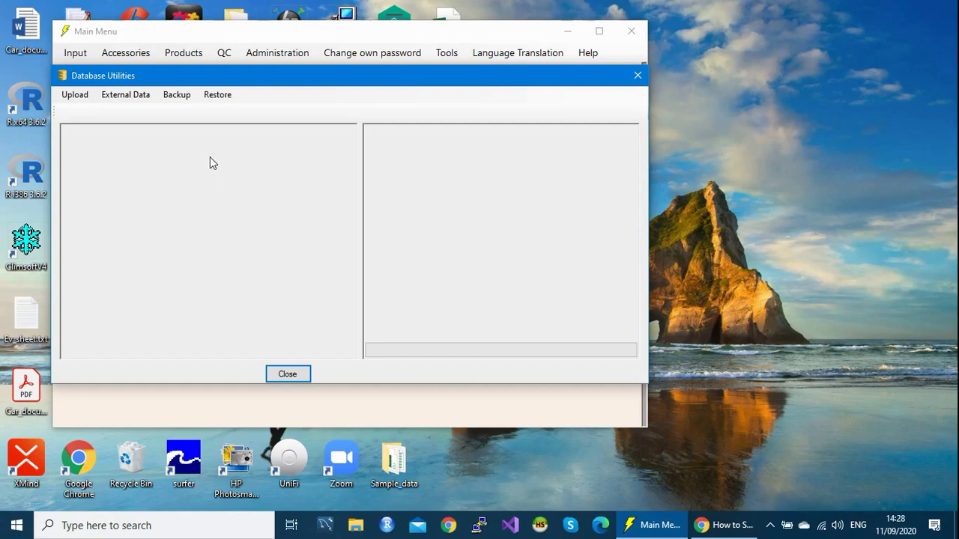
{"action": "left_click", "coordinate": [223, 105]}
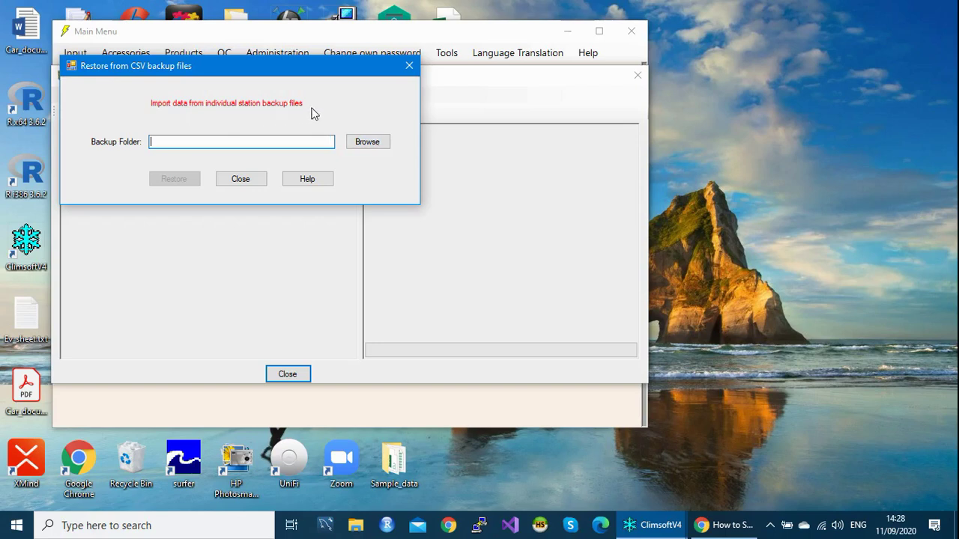
{"action": "left_click", "coordinate": [361, 145]}
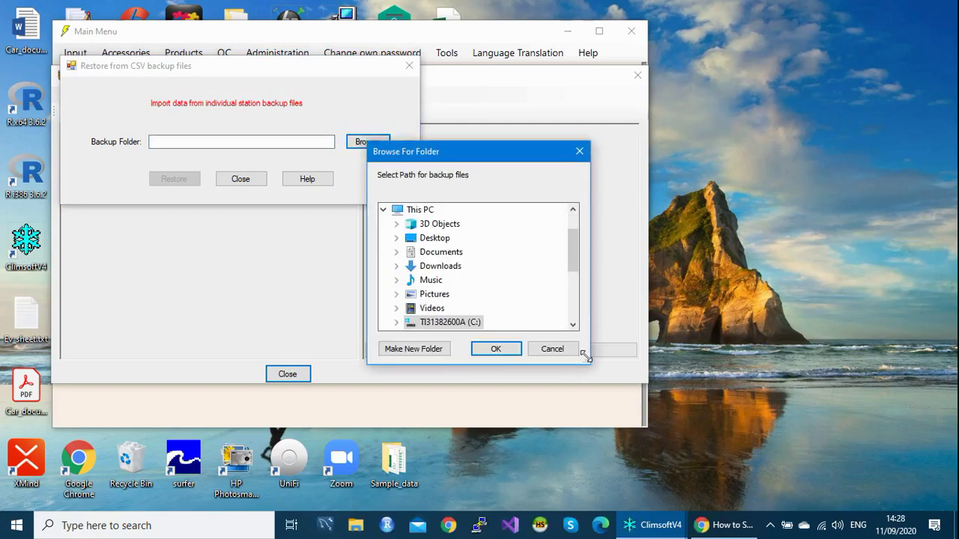
{"action": "left_click_drag", "start_coordinate": [574, 249], "coordinate": [579, 262]}
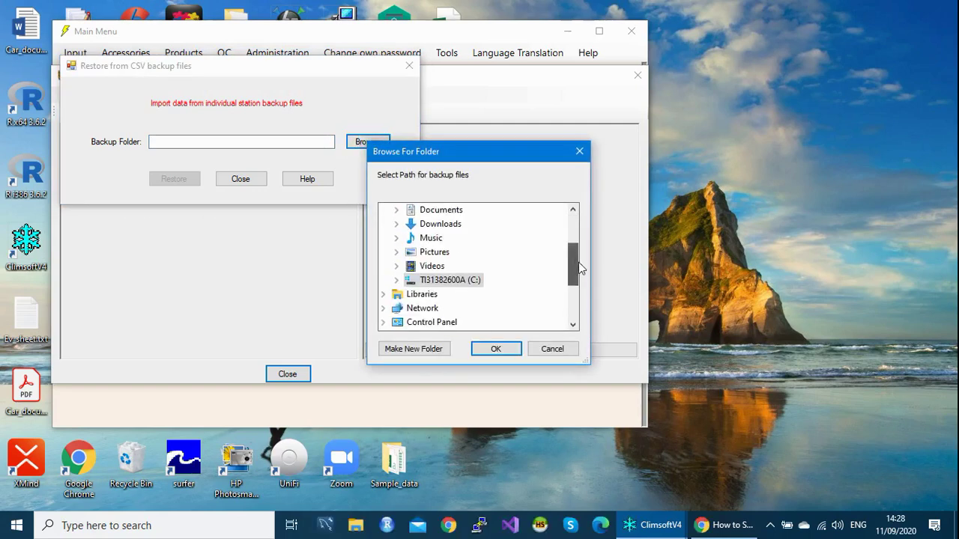
{"action": "left_click", "coordinate": [396, 280]}
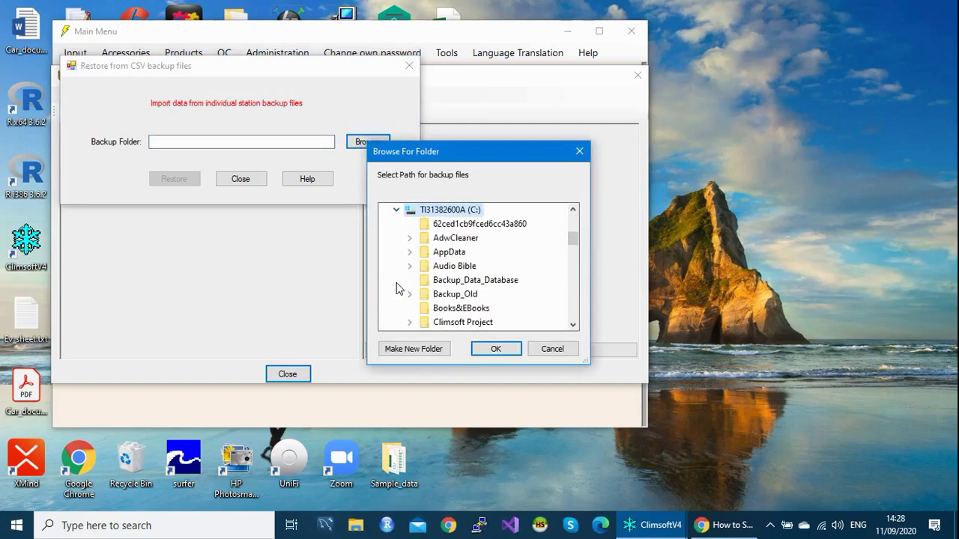
{"action": "left_click", "coordinate": [474, 282]}
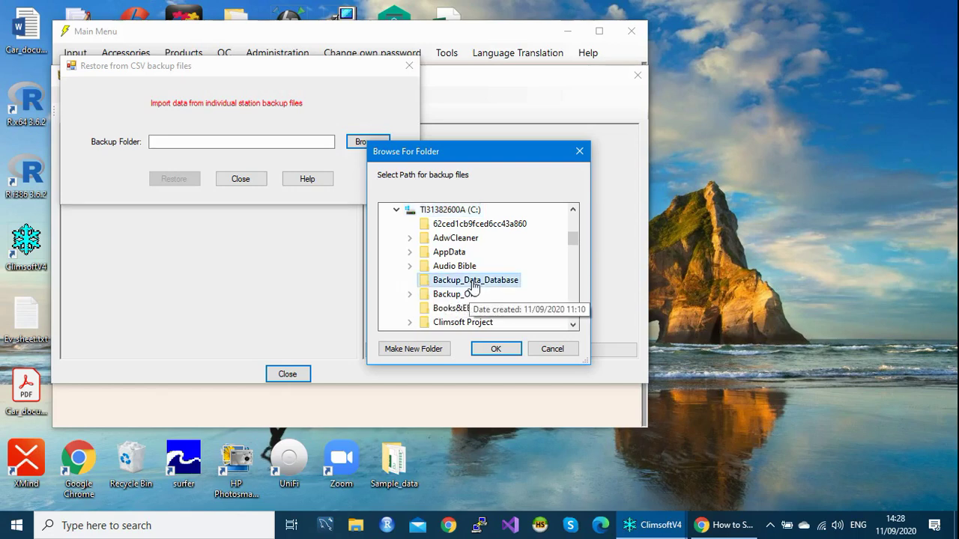
{"action": "left_click", "coordinate": [498, 352]}
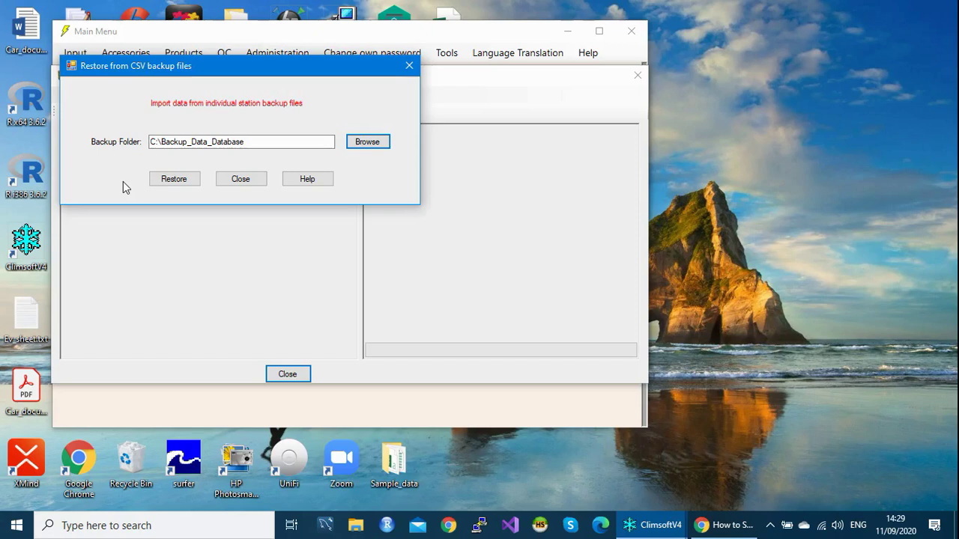
- Open the MARIADB session in HeidiSQL, check the rows and data of observationfinal in mariadb_climsoft_db_v4 before restoring, and close HeidiSQL
{"action": "left_click", "coordinate": [540, 526]}
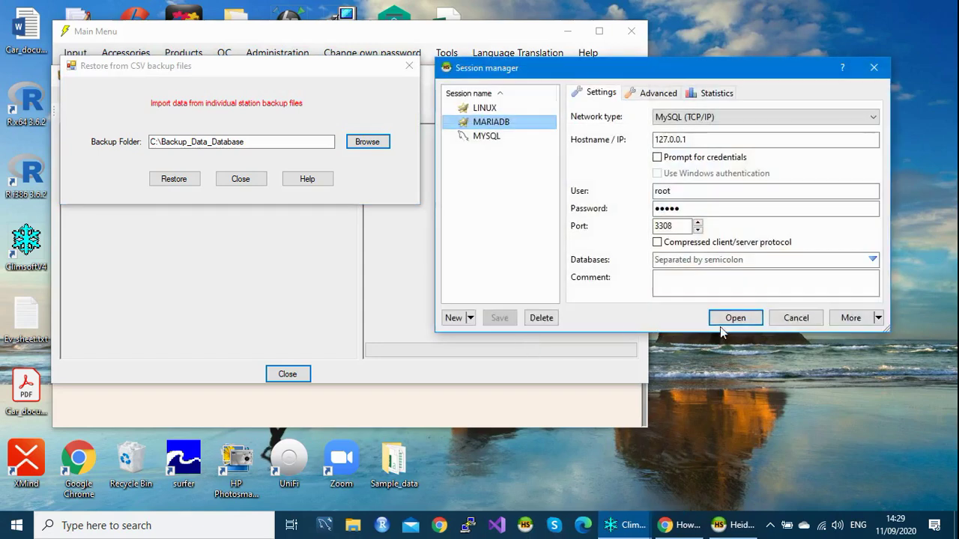
{"action": "left_click", "coordinate": [731, 320]}
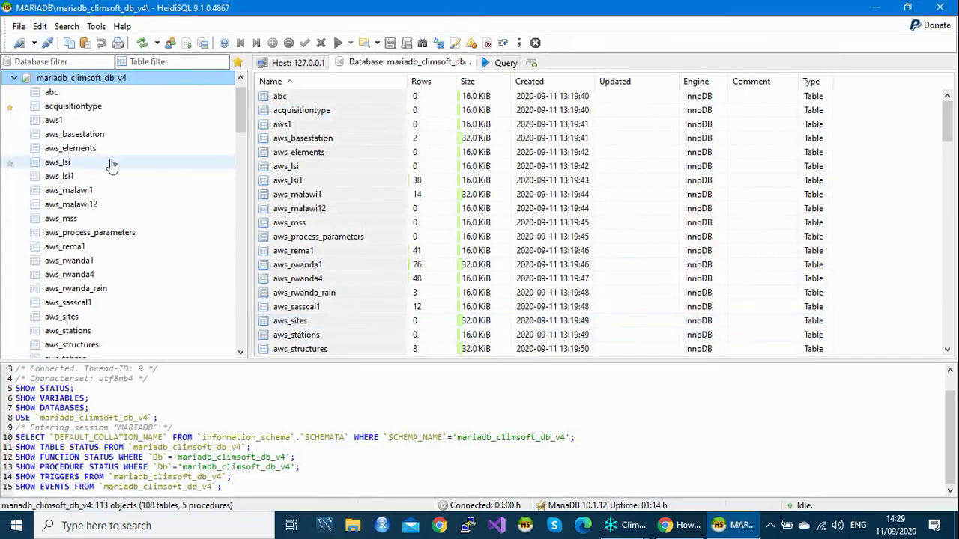
{"action": "left_click", "coordinate": [14, 78]}
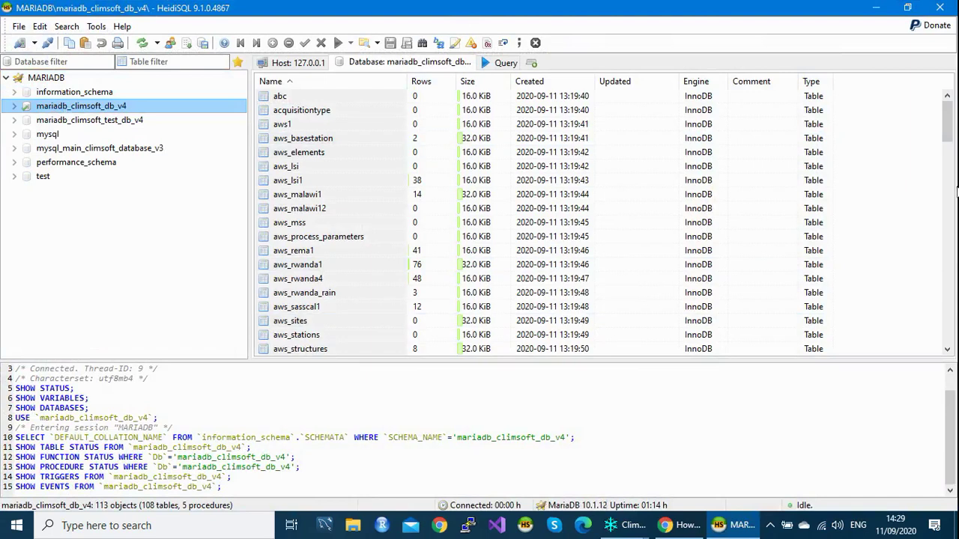
{"action": "left_click_drag", "start_coordinate": [949, 114], "coordinate": [955, 225]}
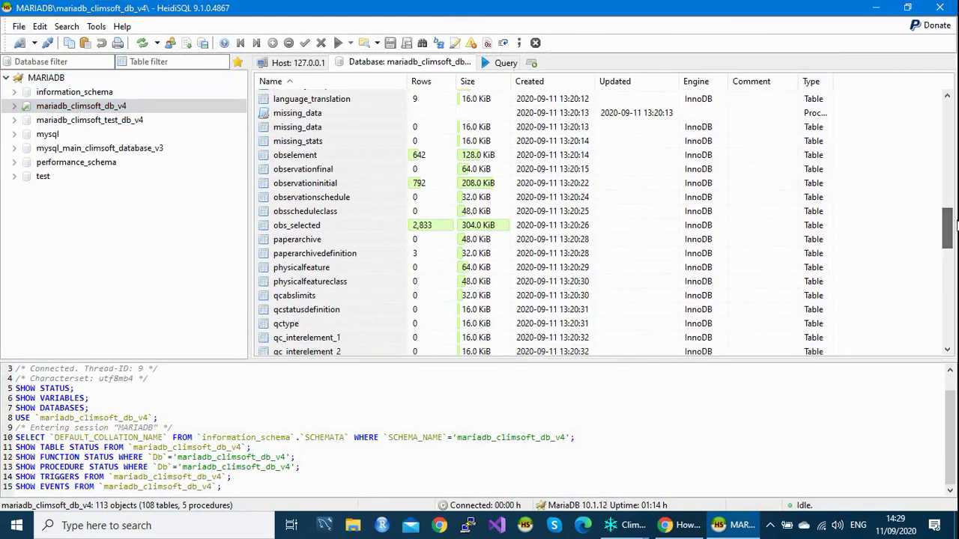
{"action": "left_click", "coordinate": [300, 171]}
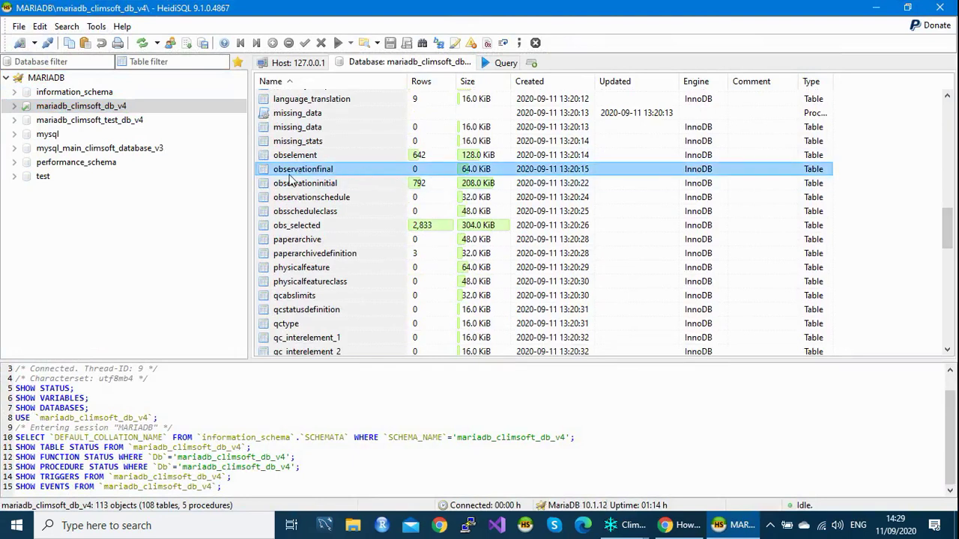
{"action": "key", "text": "Down"}
{"action": "double_click", "coordinate": [263, 169]}
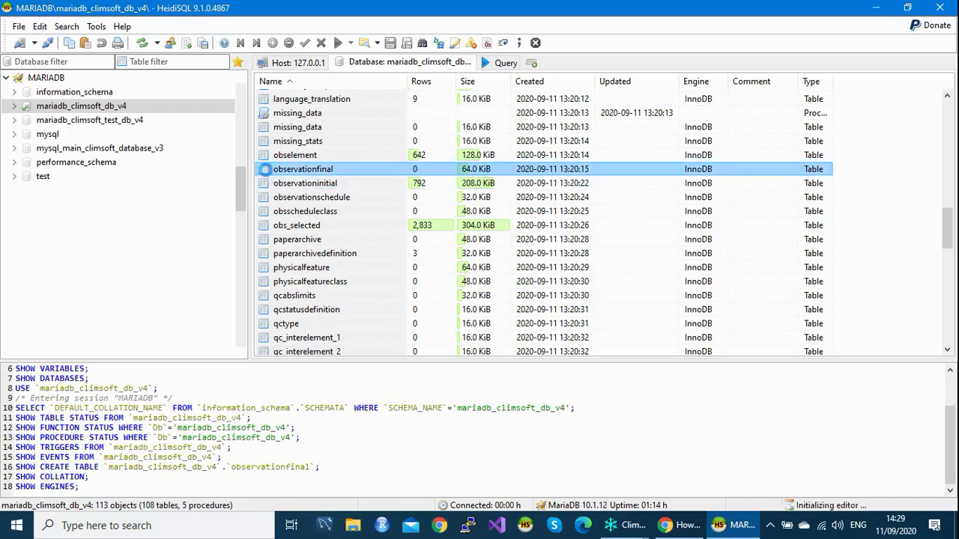
{"action": "left_click", "coordinate": [608, 63]}
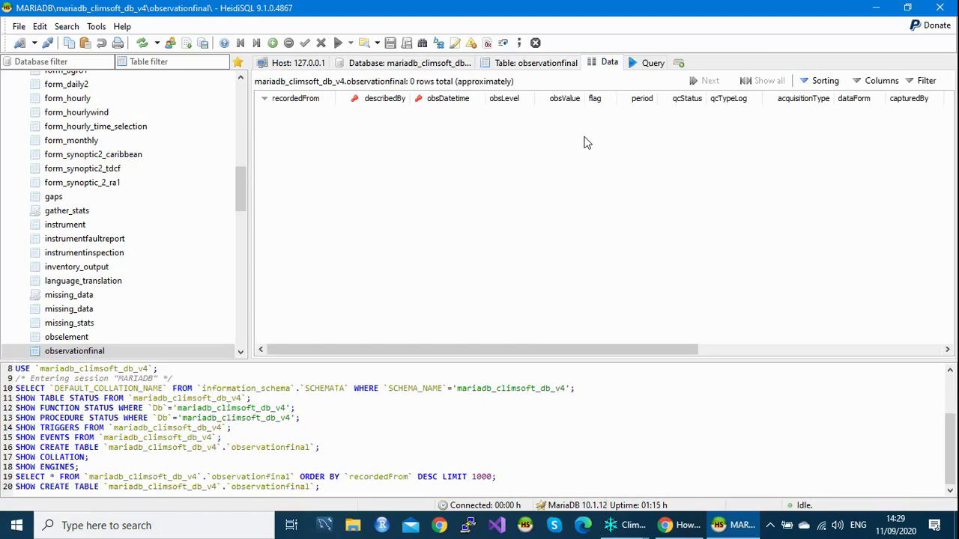
{"action": "left_click", "coordinate": [942, 10]}
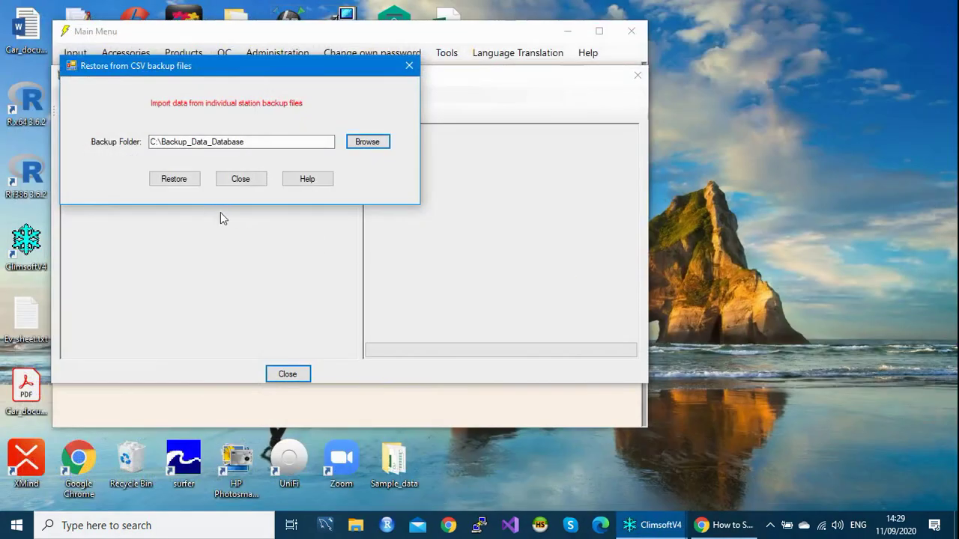
- Restore the observation data from the chosen backup folder and exit Climsoft
{"action": "left_click", "coordinate": [180, 184]}
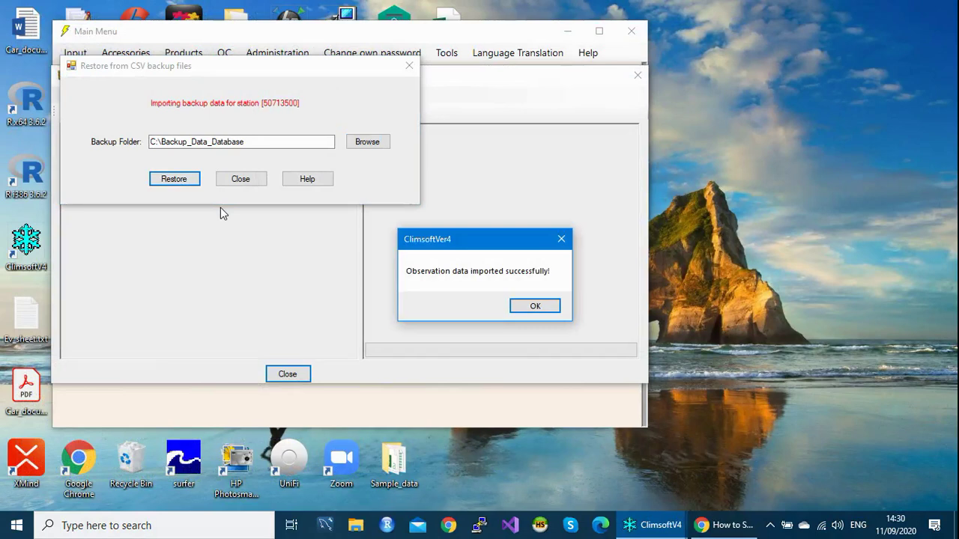
{"action": "left_click", "coordinate": [535, 308]}
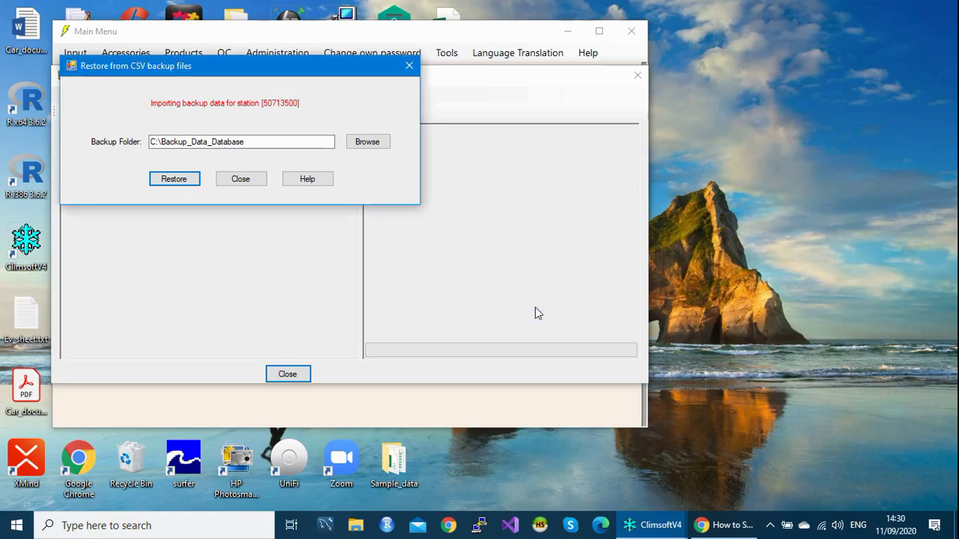
{"action": "left_click", "coordinate": [247, 180]}
{"action": "left_click", "coordinate": [638, 76]}
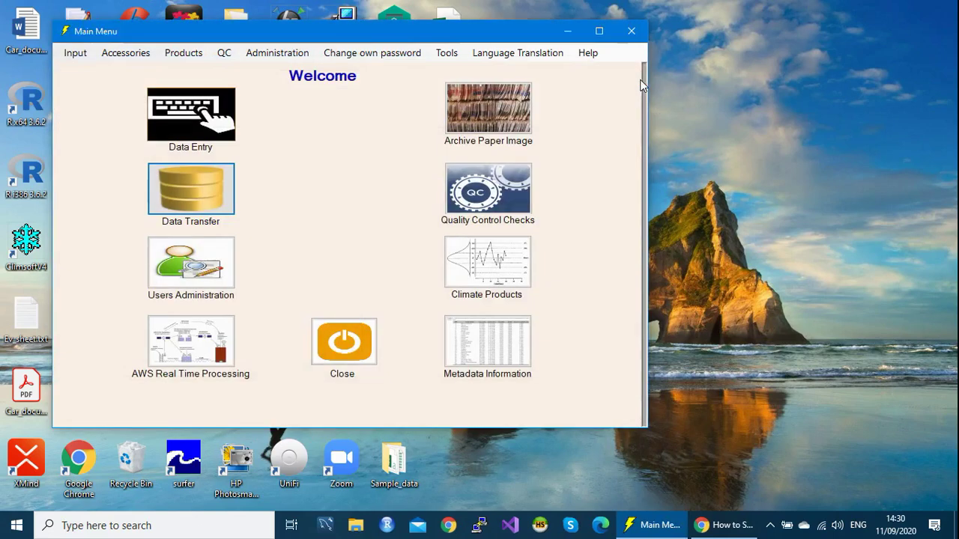
{"action": "left_click", "coordinate": [631, 31]}
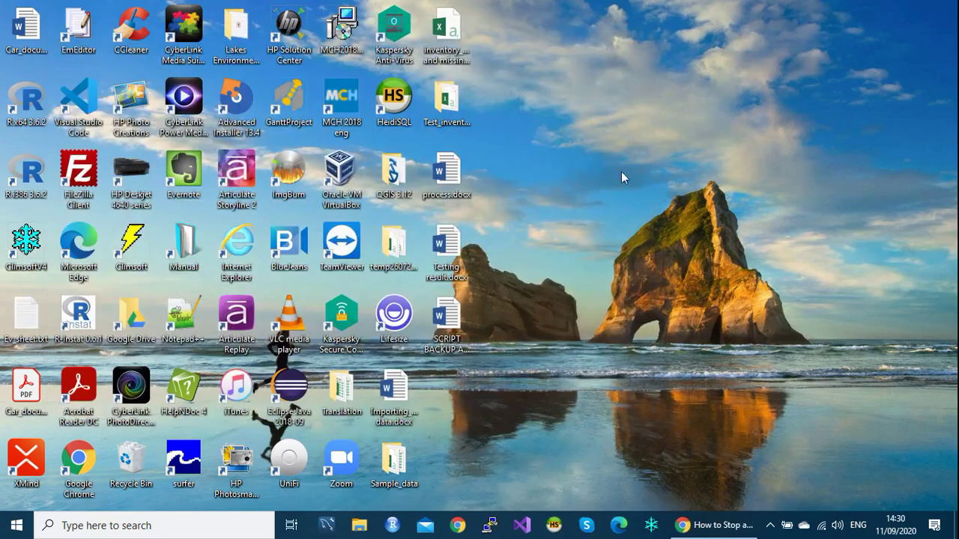
- Reopen the MARIADB session in HeidiSQL and inspect the row count and restored data of observationfinal in mariadb_climsoft_db_v4
{"action": "left_click", "coordinate": [556, 527]}
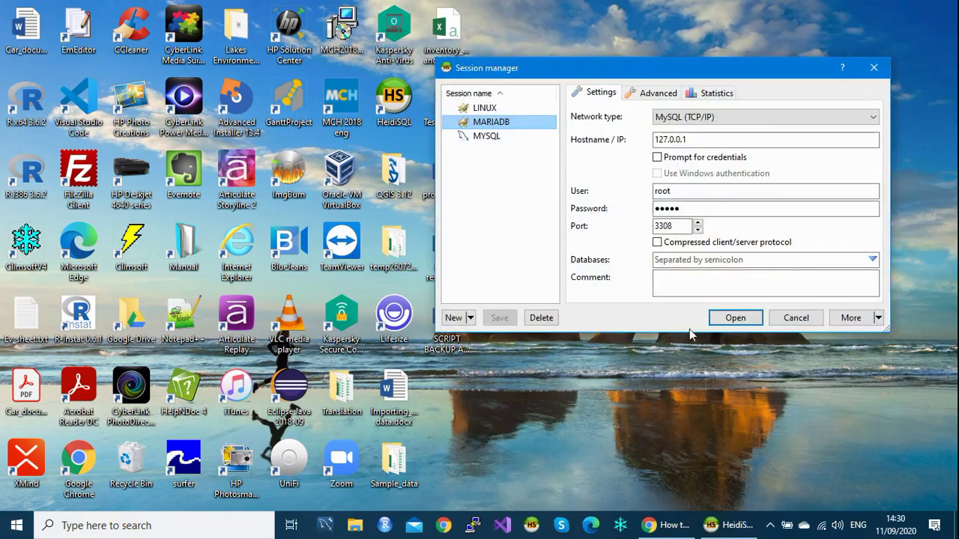
{"action": "left_click", "coordinate": [733, 317]}
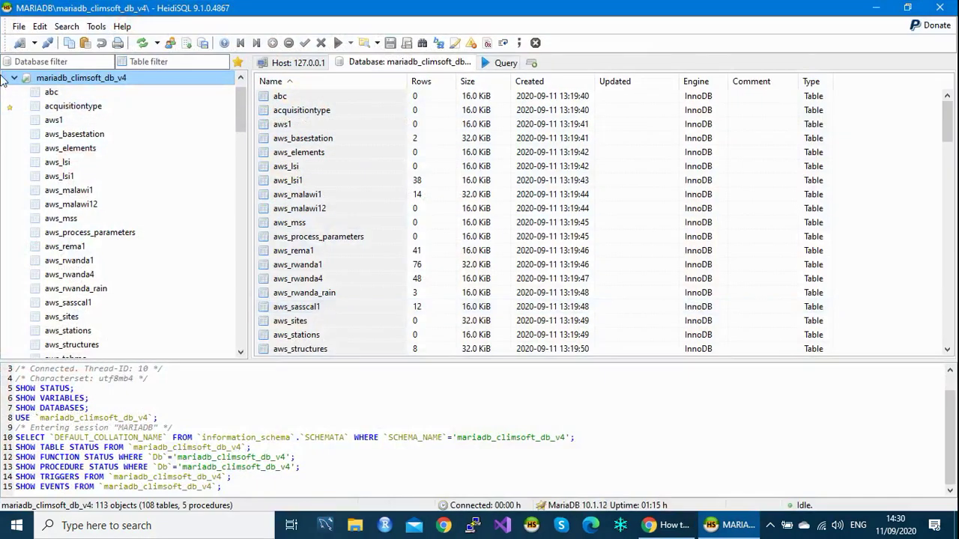
{"action": "left_click", "coordinate": [13, 78]}
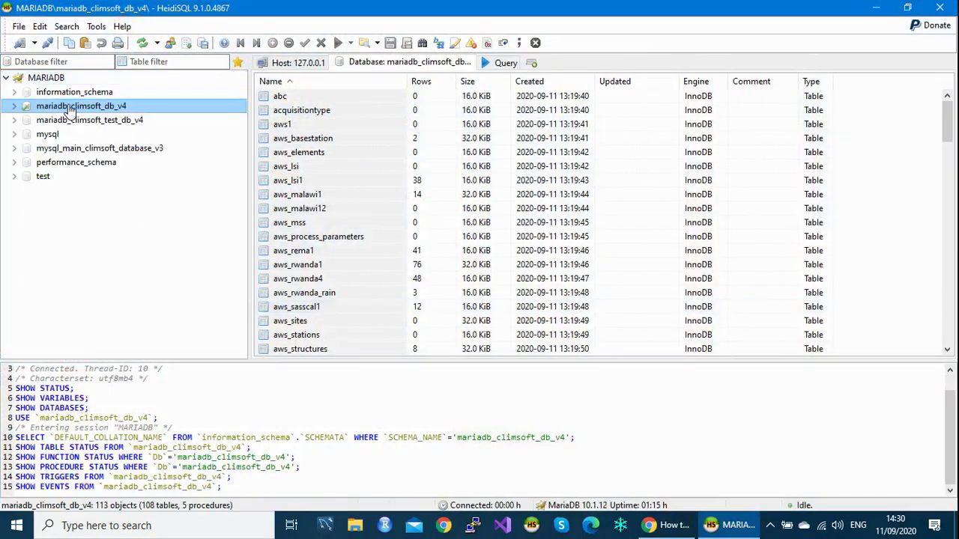
{"action": "left_click", "coordinate": [948, 127]}
{"action": "left_click_drag", "start_coordinate": [947, 127], "coordinate": [951, 232]}
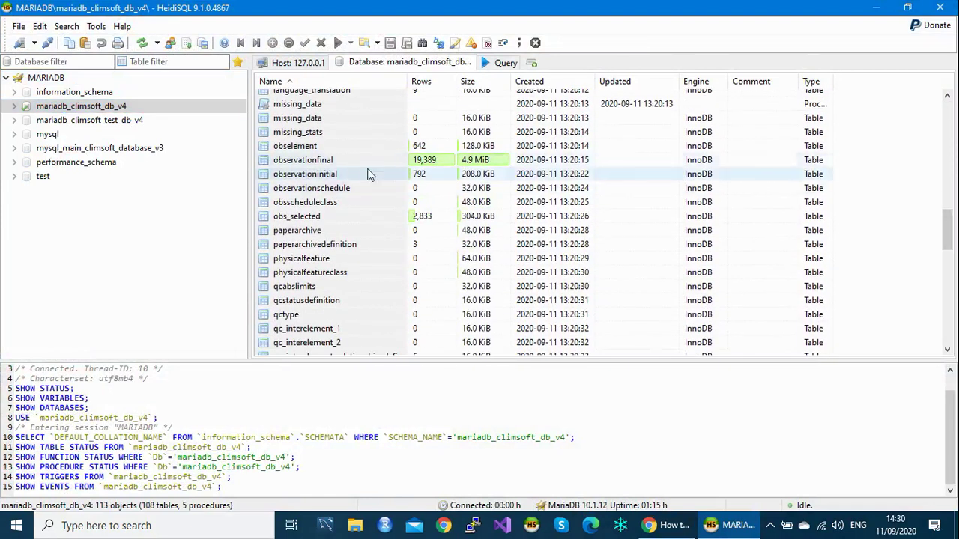
{"action": "left_click", "coordinate": [322, 162]}
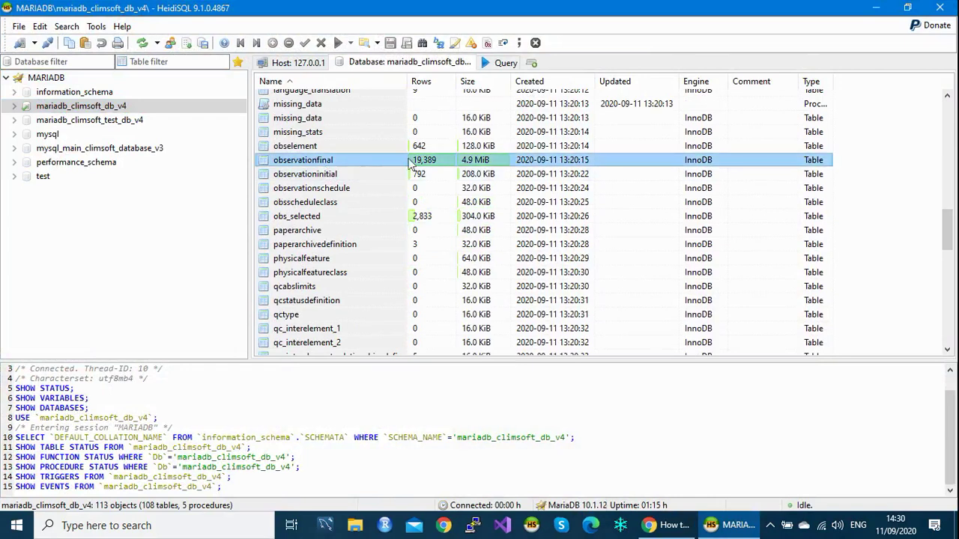
{"action": "double_click", "coordinate": [266, 166]}
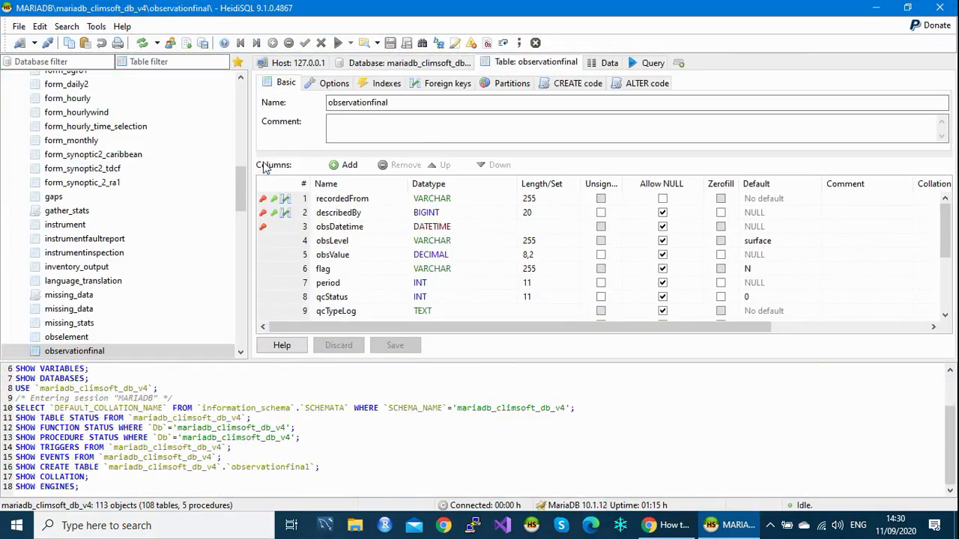
{"action": "left_click", "coordinate": [608, 64]}
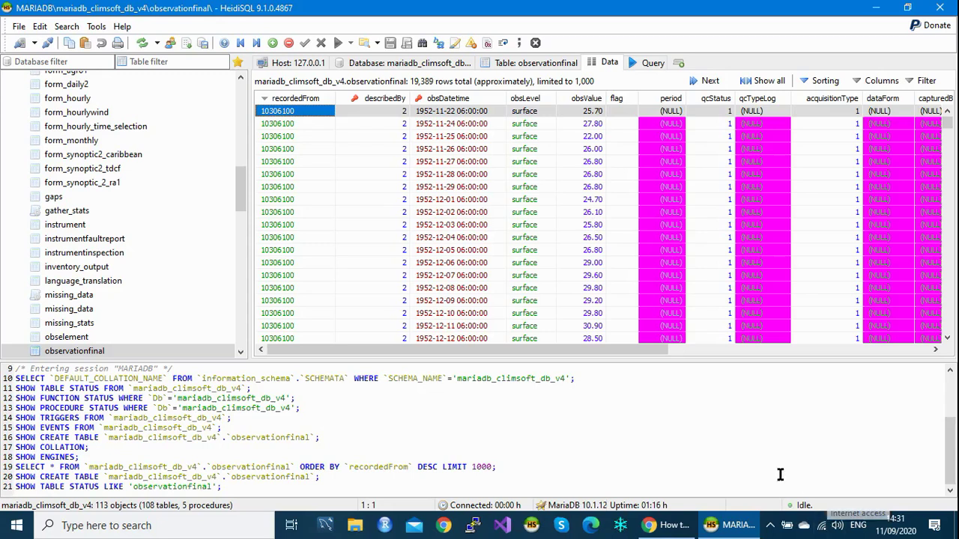
{"action": "left_click_drag", "start_coordinate": [549, 350], "coordinate": [502, 359]}
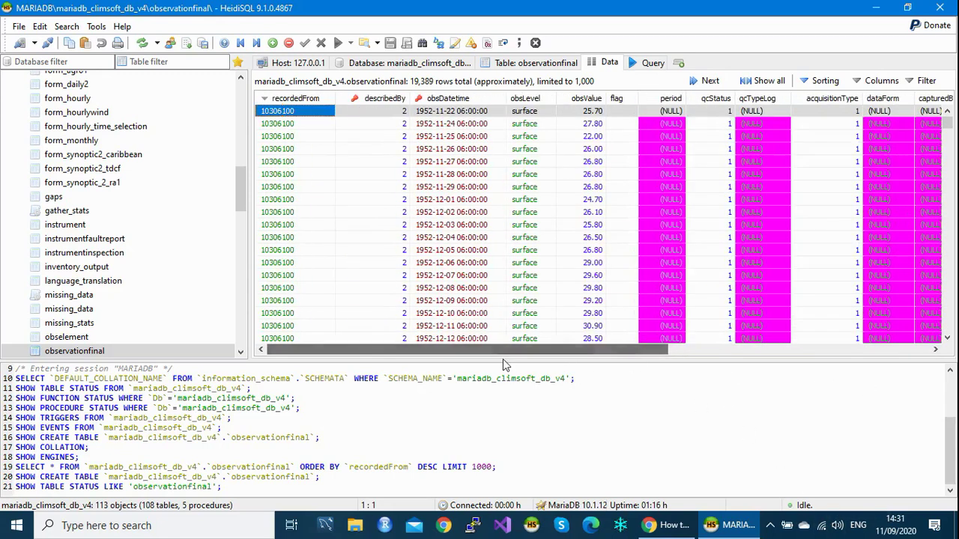
- Collapse mariadb_climsoft_db_v4 in the database tree and review its full table list from the beginning
{"action": "left_click", "coordinate": [243, 183]}
{"action": "left_click_drag", "start_coordinate": [243, 184], "coordinate": [240, 104]}
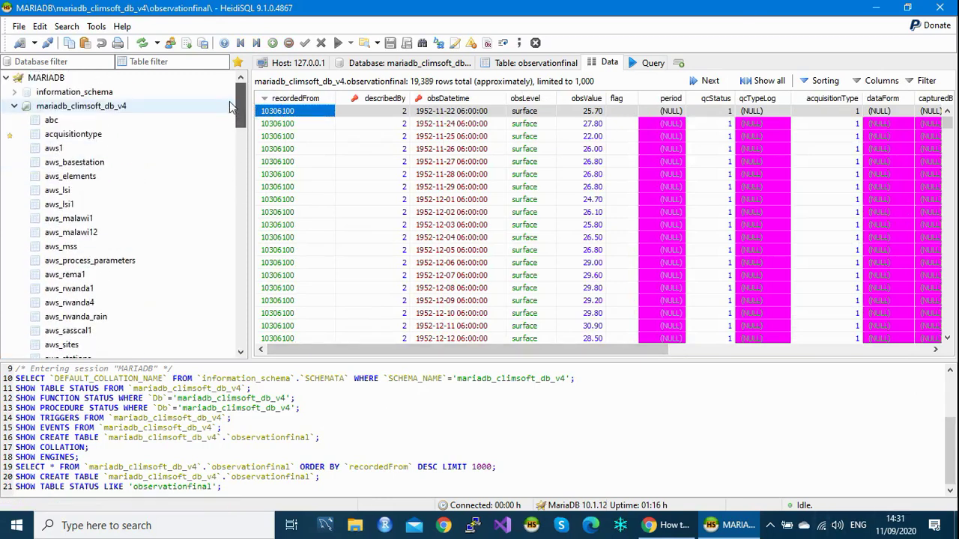
{"action": "left_click", "coordinate": [14, 106]}
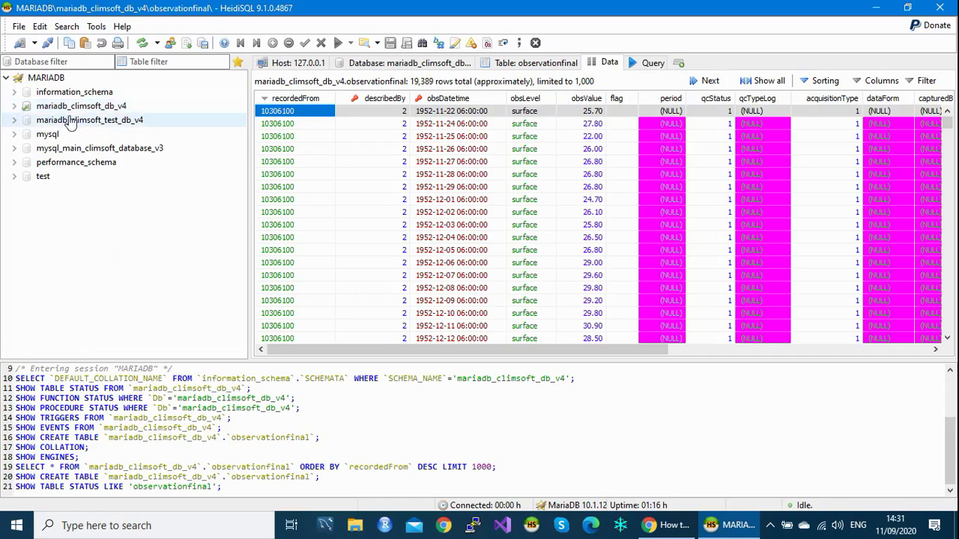
{"action": "left_click", "coordinate": [45, 108]}
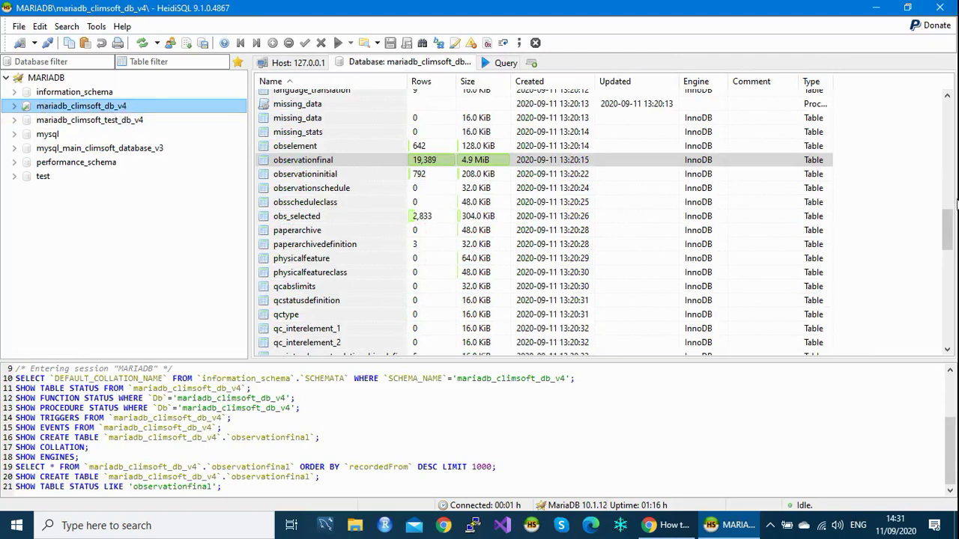
{"action": "left_click_drag", "start_coordinate": [948, 232], "coordinate": [956, 122]}
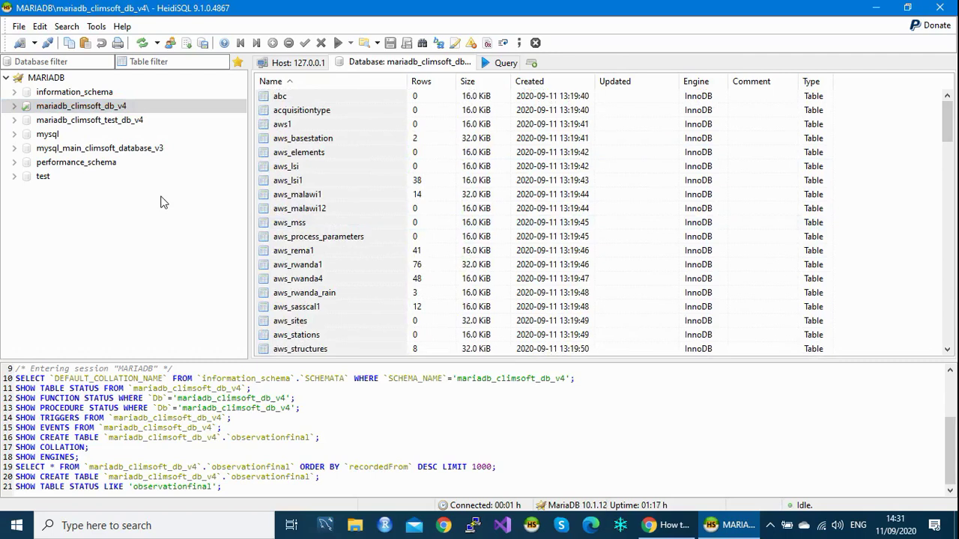
- Drop the database mariadb_climsoft_db_v4 from the MARIADB session and confirm losing all its objects
{"action": "left_click", "coordinate": [90, 112]}
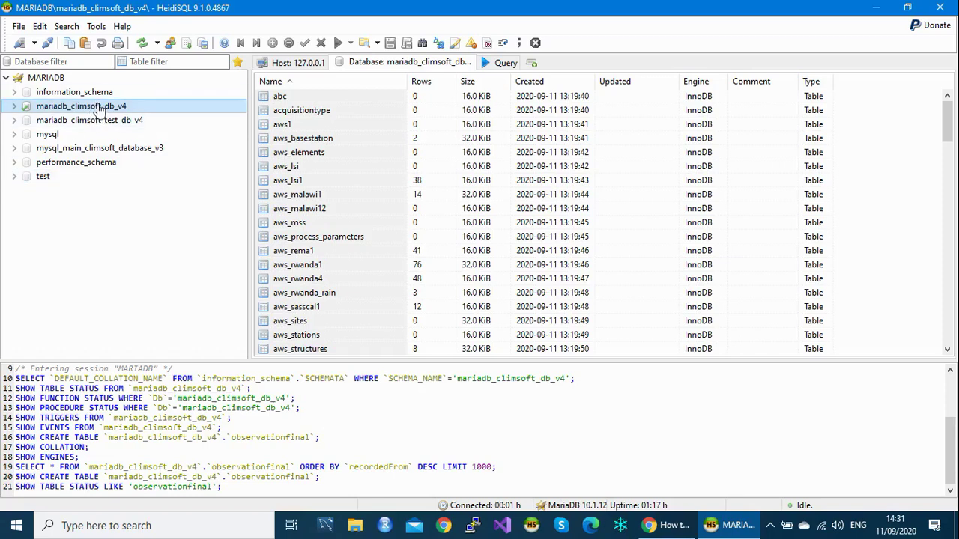
{"action": "right_click", "coordinate": [98, 110]}
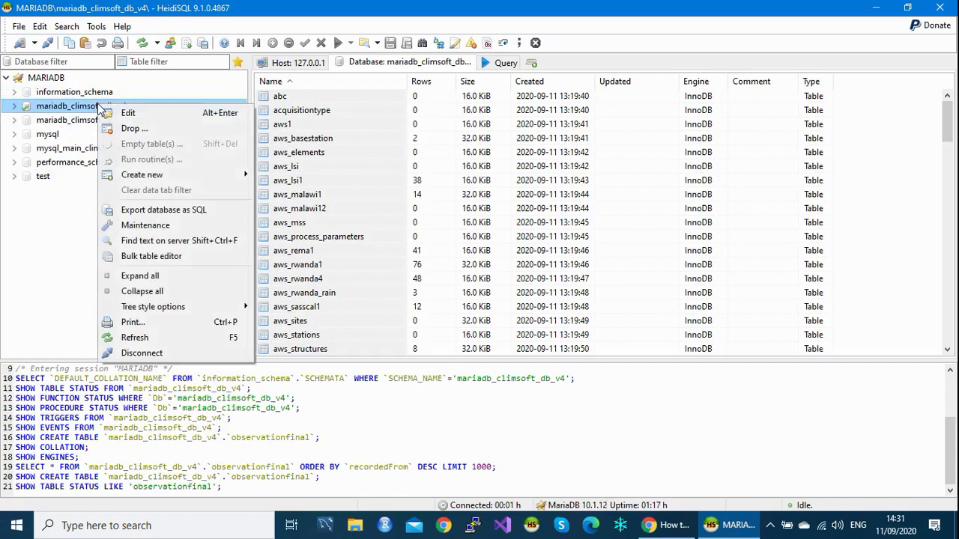
{"action": "left_click", "coordinate": [73, 111]}
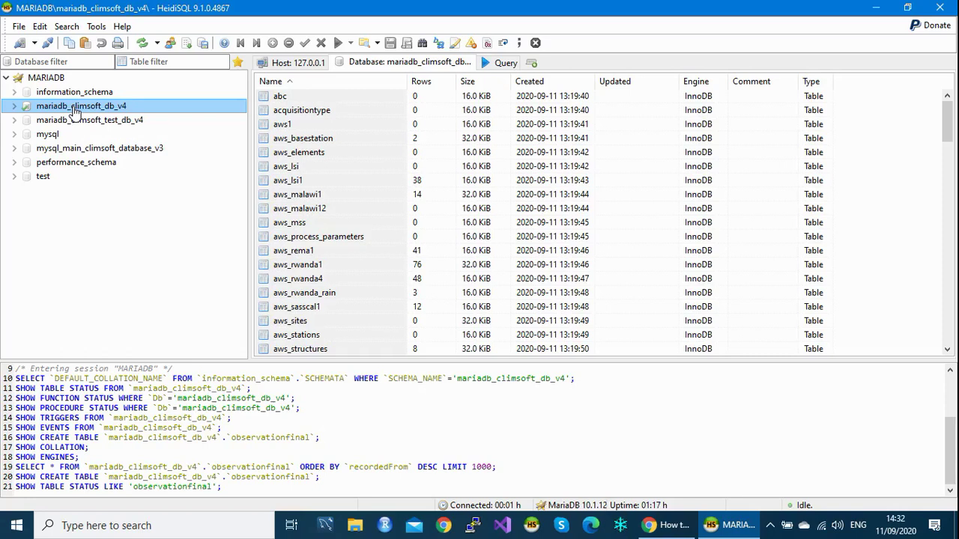
{"action": "right_click", "coordinate": [75, 111]}
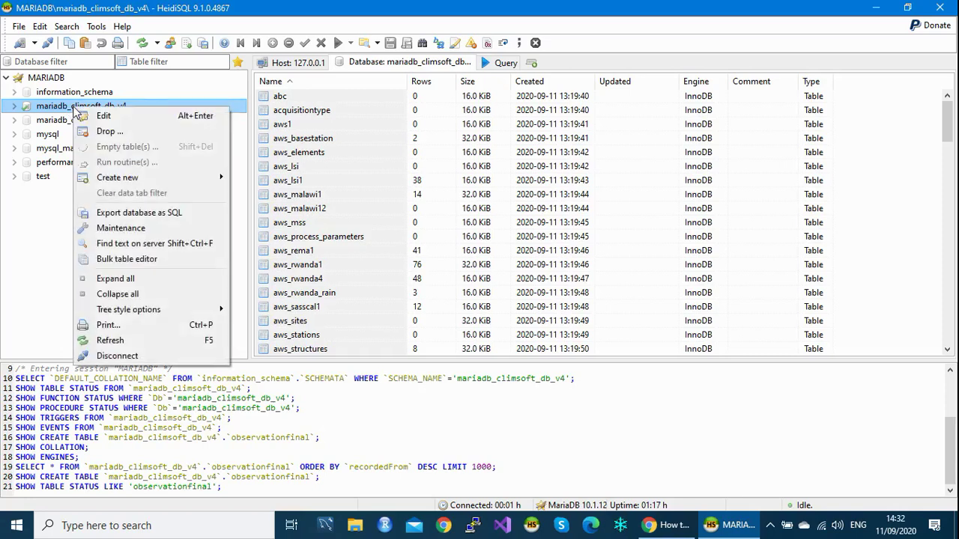
{"action": "left_click", "coordinate": [110, 133]}
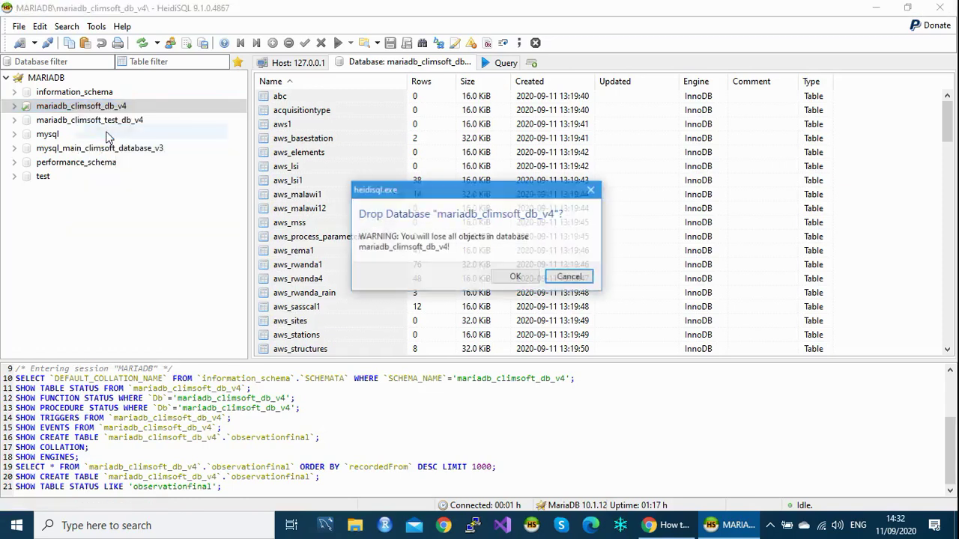
{"action": "left_click", "coordinate": [510, 278]}
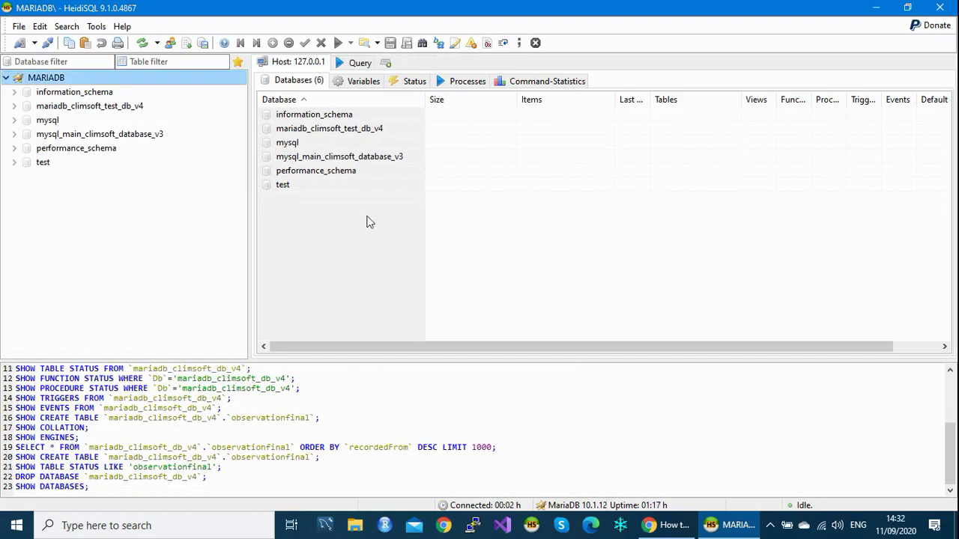
- Refresh the MARIADB session's database list several times to check whether mariadb_climsoft_db_v4 is still present
{"action": "left_click", "coordinate": [143, 43]}
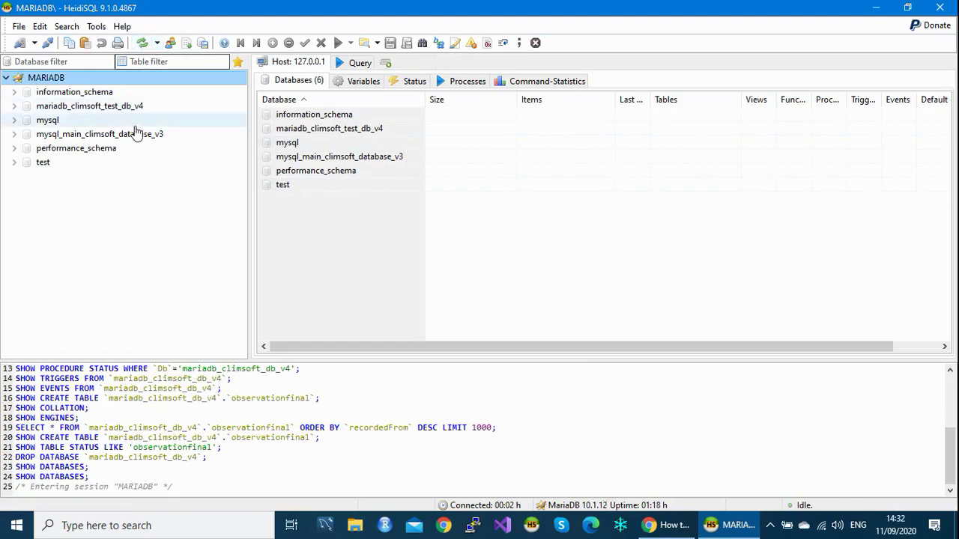
{"action": "left_click", "coordinate": [143, 43]}
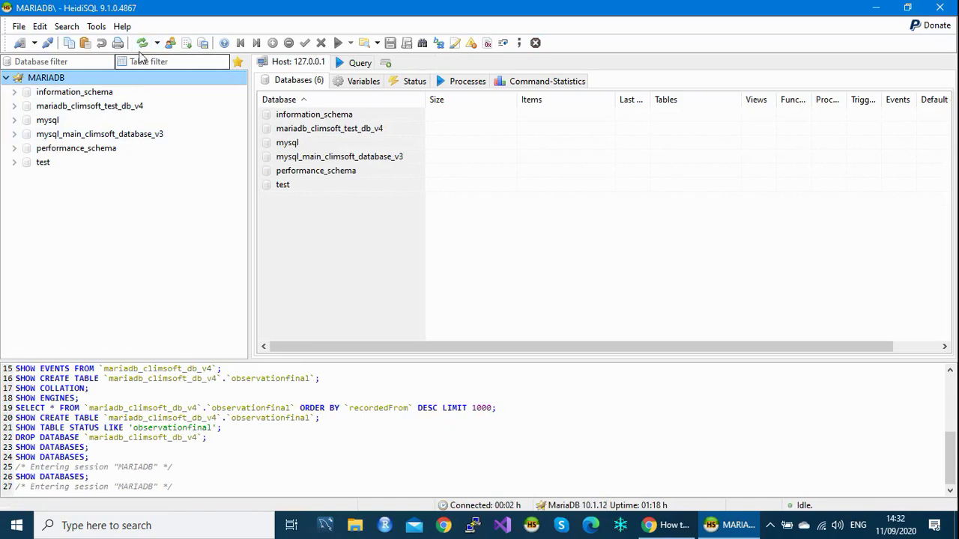
{"action": "left_click", "coordinate": [143, 42]}
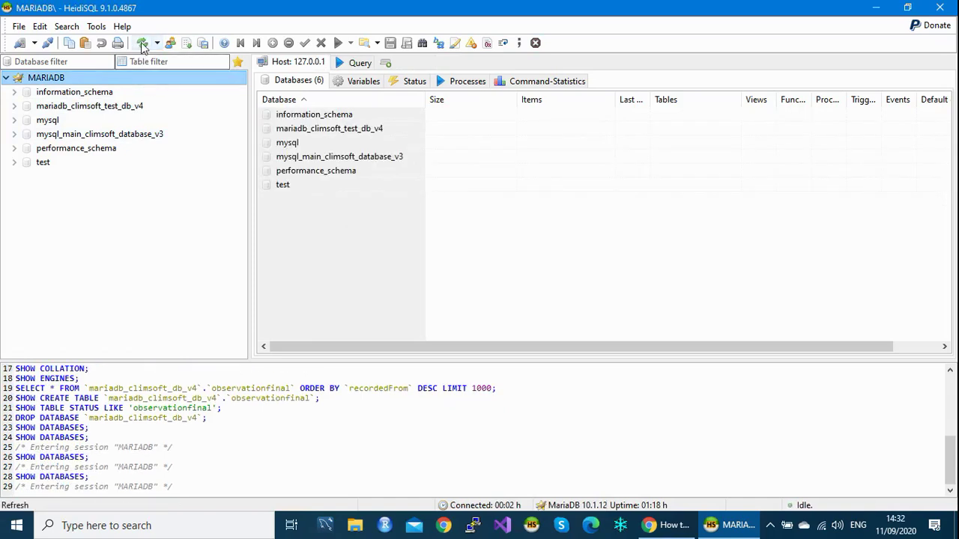
{"action": "left_click", "coordinate": [142, 43]}
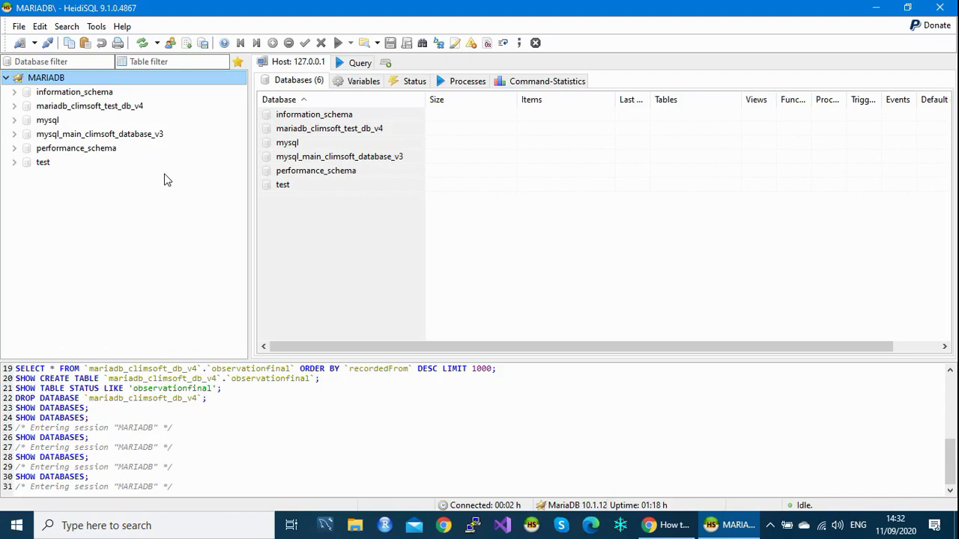
{"action": "left_click", "coordinate": [142, 43]}
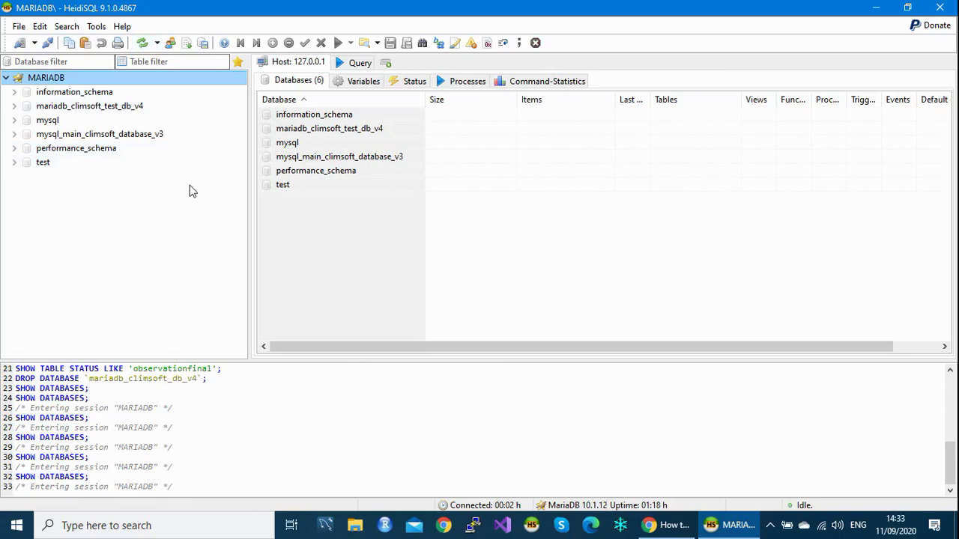
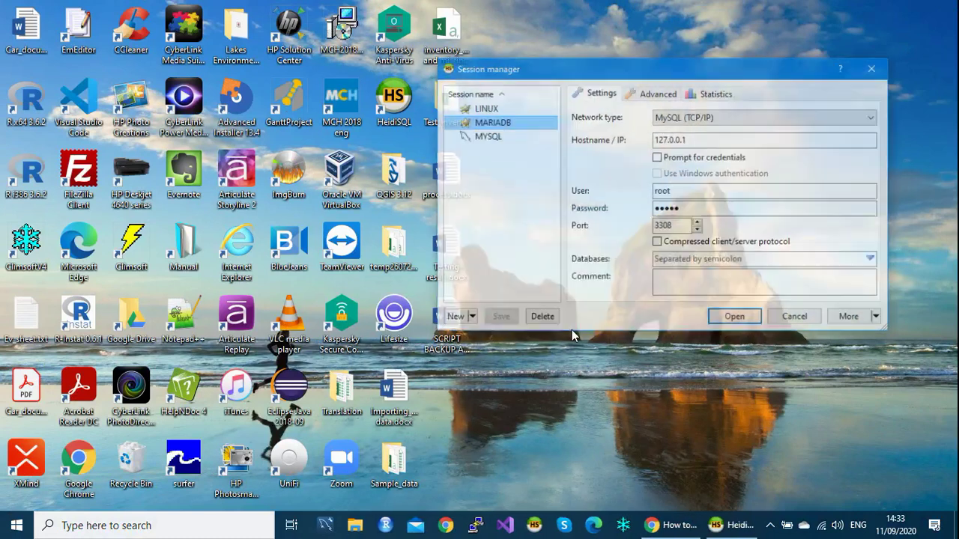
- Reopen the MARIADB session in HeidiSQL and load the backup script C:\Backup_Data_Database\mariadb_climsoft_db_v4.sql as a query
{"action": "left_click", "coordinate": [716, 318]}
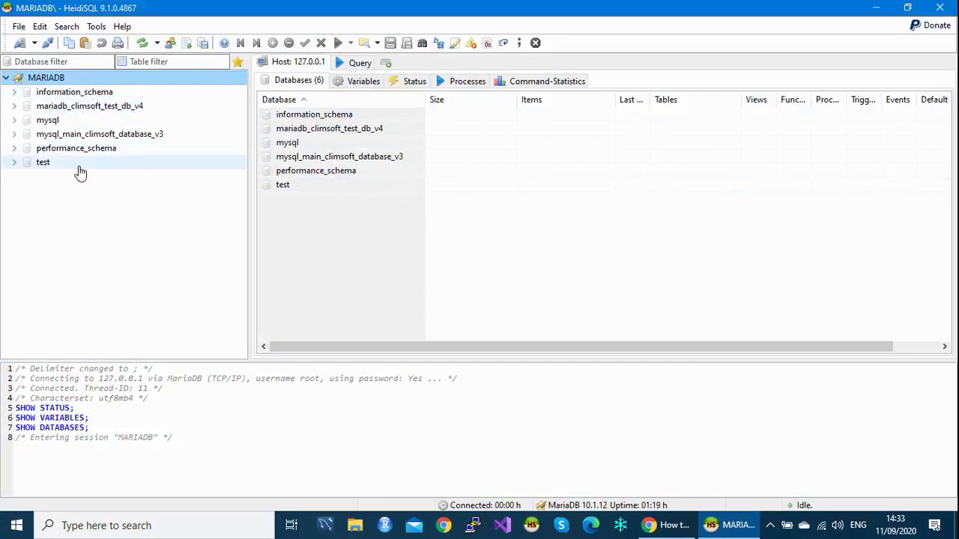
{"action": "left_click", "coordinate": [141, 44]}
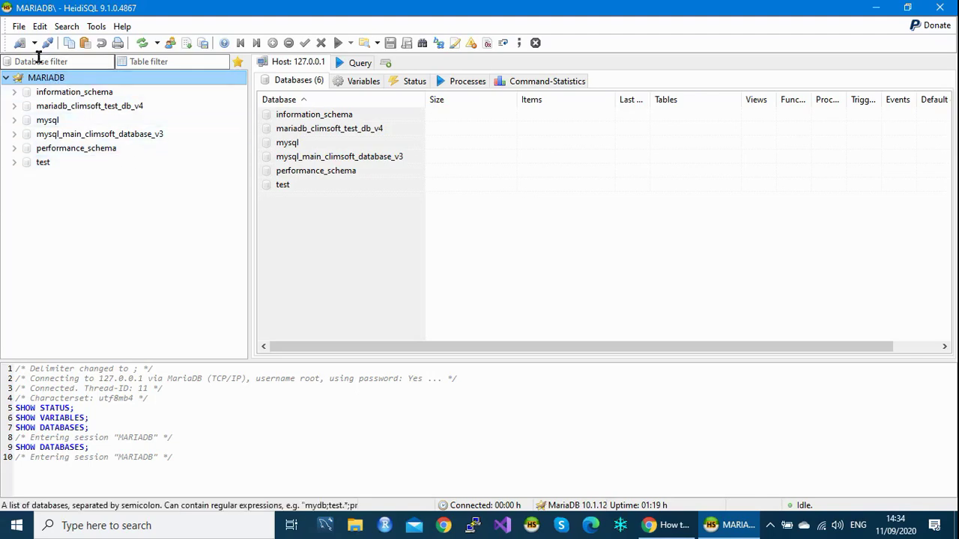
{"action": "left_click", "coordinate": [18, 27]}
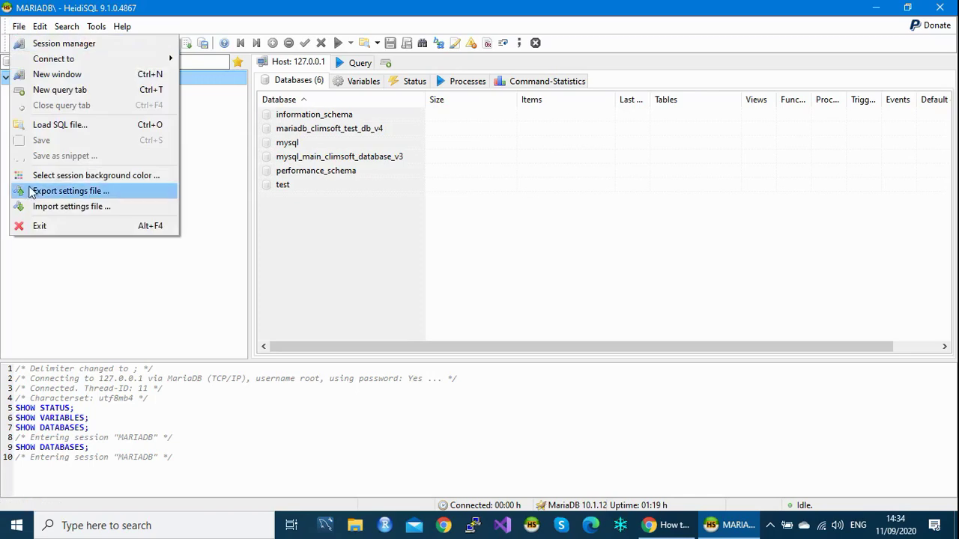
{"action": "left_click", "coordinate": [62, 134]}
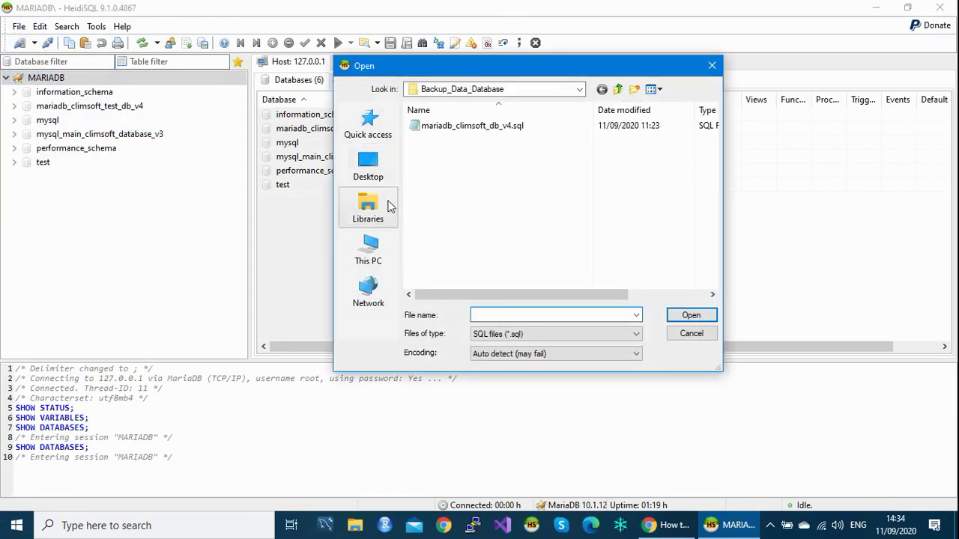
{"action": "left_click", "coordinate": [370, 251]}
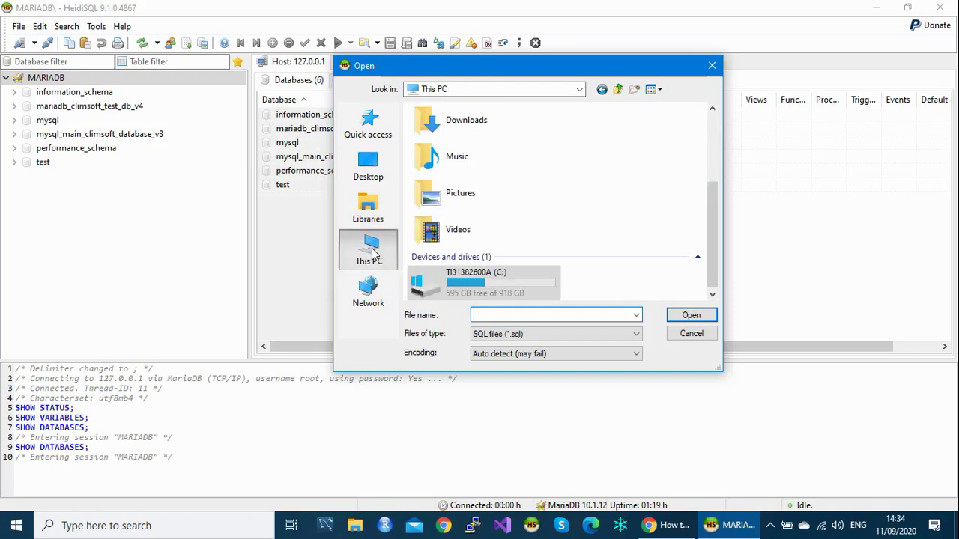
{"action": "double_click", "coordinate": [460, 278]}
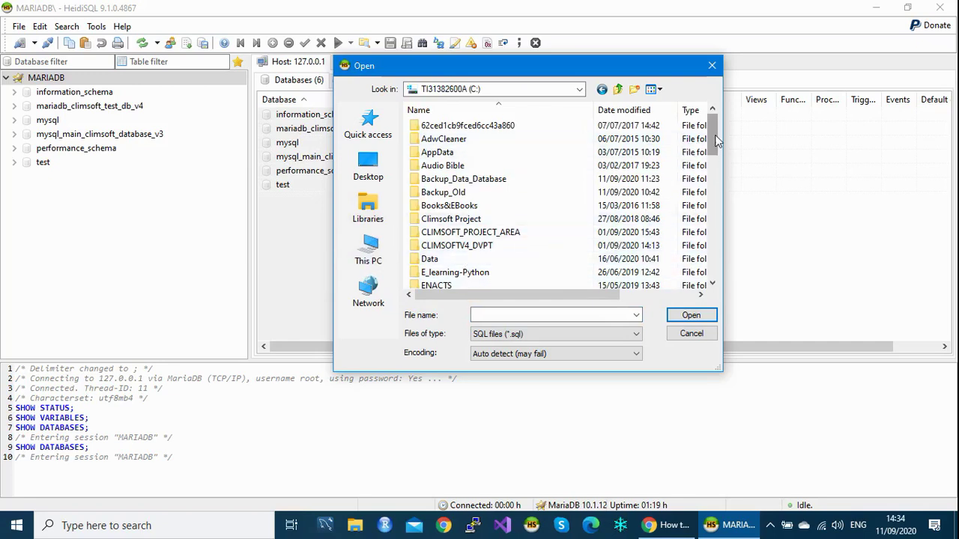
{"action": "left_click_drag", "start_coordinate": [715, 141], "coordinate": [715, 155]}
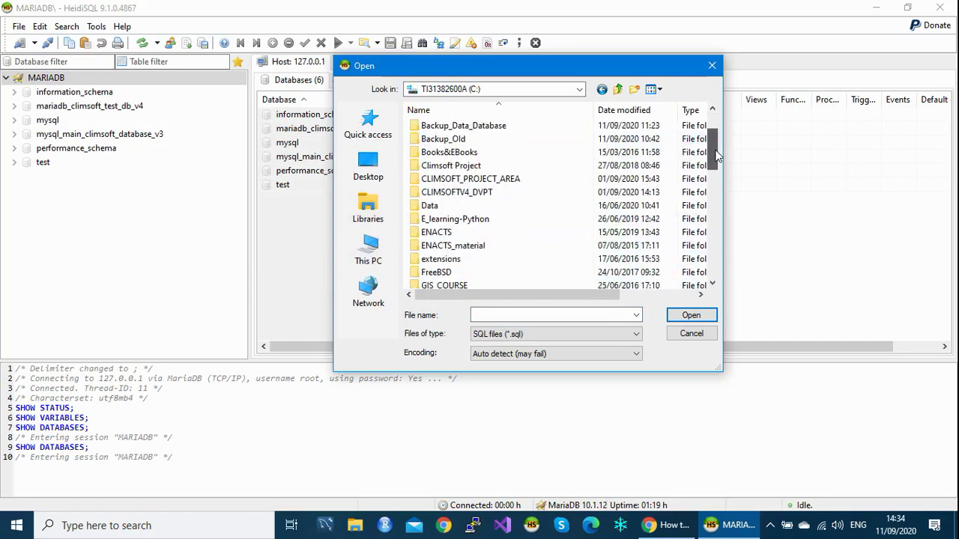
{"action": "left_click", "coordinate": [493, 132]}
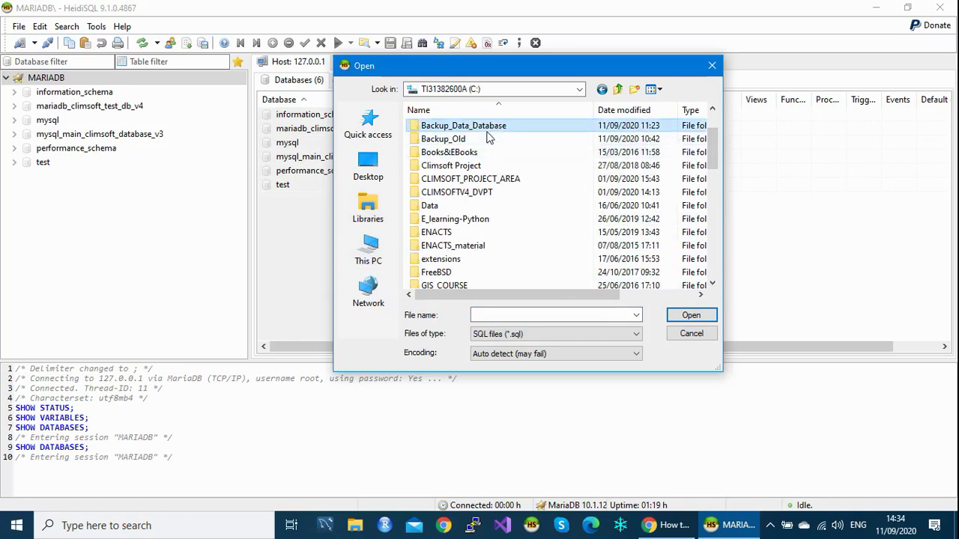
{"action": "double_click", "coordinate": [489, 133]}
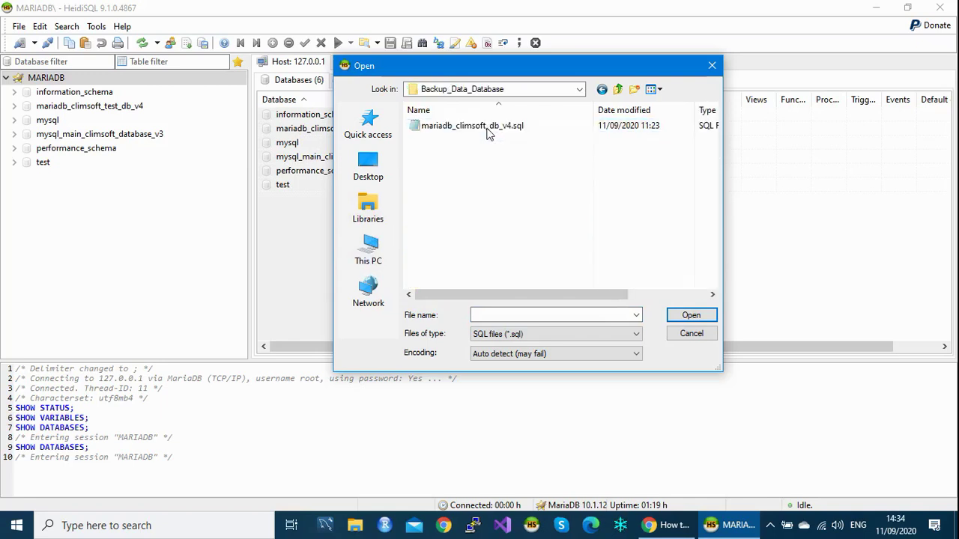
{"action": "left_click", "coordinate": [488, 129]}
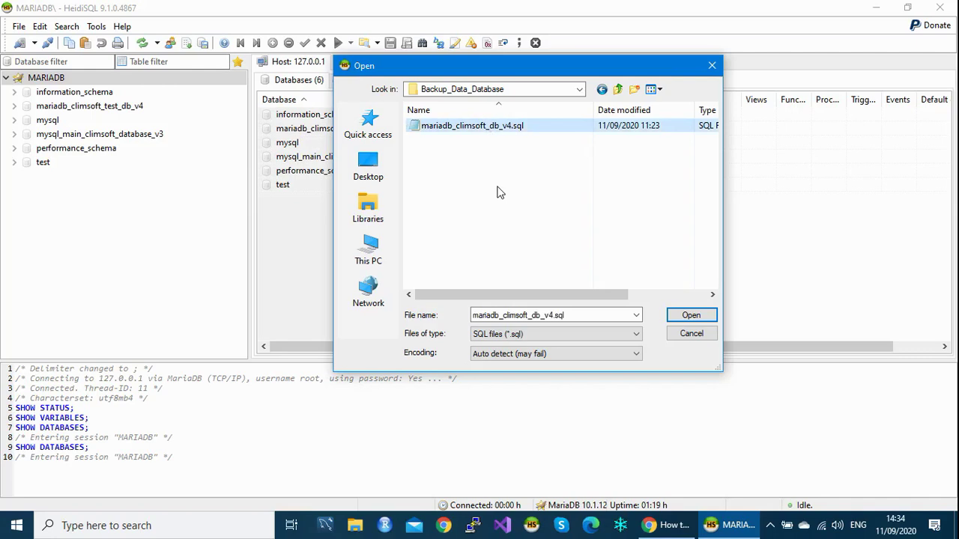
{"action": "left_click", "coordinate": [692, 320]}
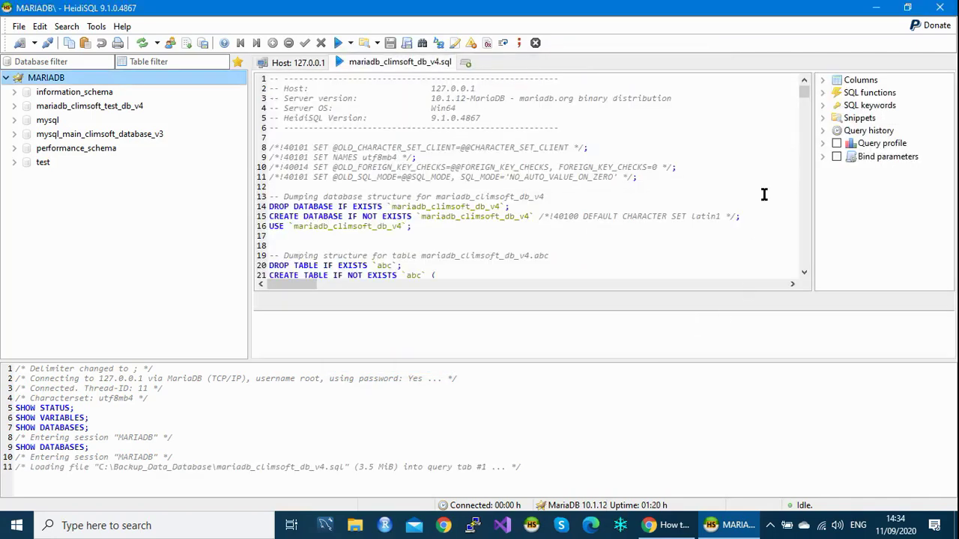
- Execute the loaded SQL script to recreate mariadb_climsoft_db_v4 and refresh the database list
{"action": "left_click", "coordinate": [803, 93]}
{"action": "mouse_move", "coordinate": [804, 93]}
{"action": "left_mouse_down"}
{"action": "mouse_move", "coordinate": [808, 252]}
{"action": "mouse_move", "coordinate": [785, 104]}
{"action": "mouse_move", "coordinate": [795, 94]}
{"action": "left_mouse_up"}
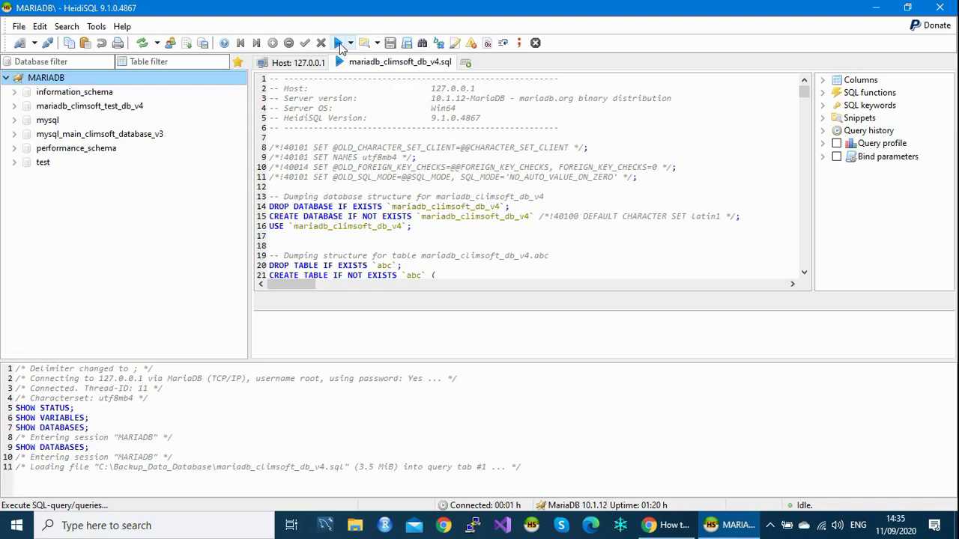
{"action": "left_click", "coordinate": [339, 43]}
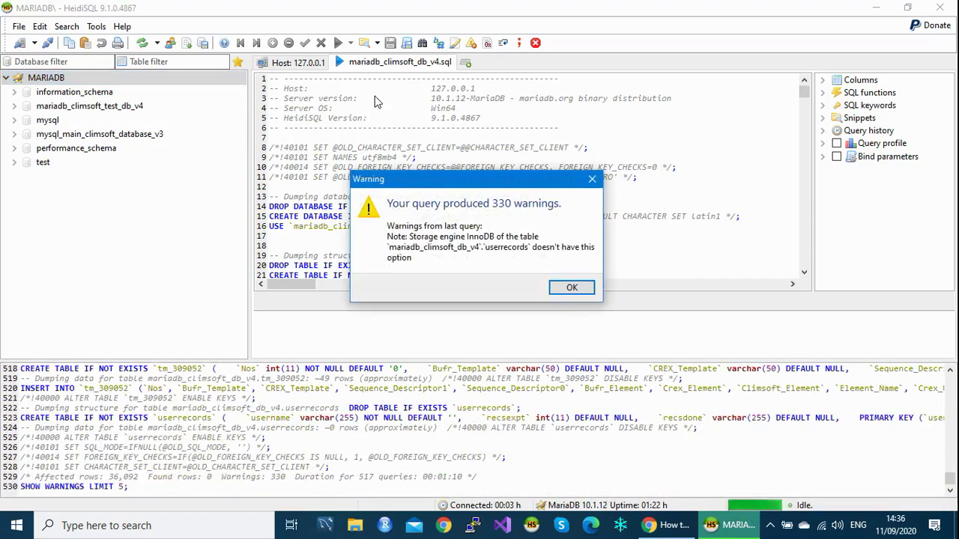
{"action": "left_click", "coordinate": [572, 289]}
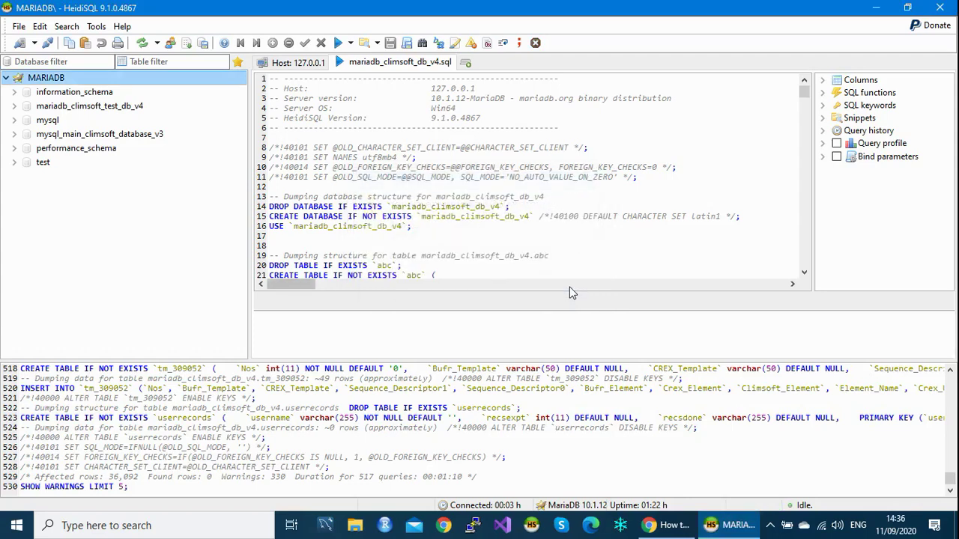
{"action": "left_click", "coordinate": [144, 44]}
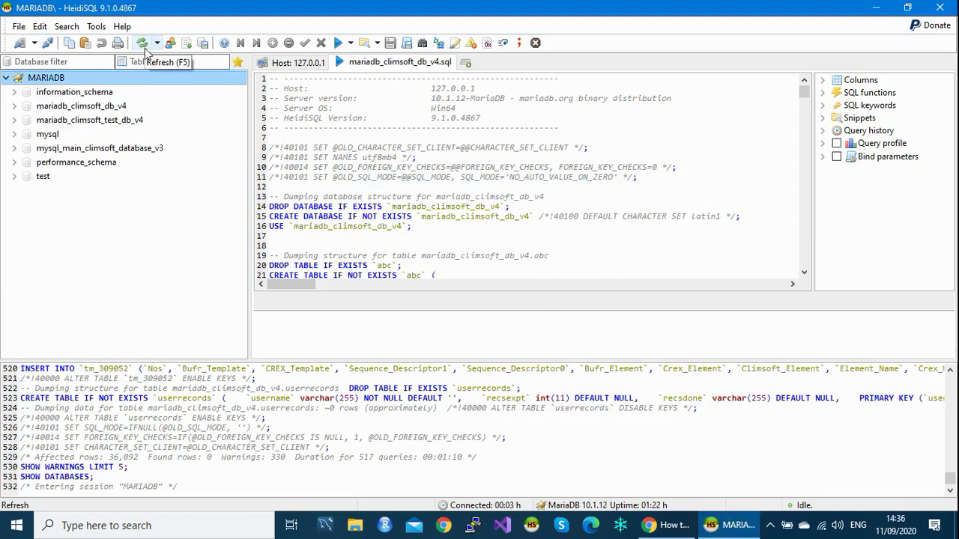
- Examine the restored mariadb_climsoft_db_v4 by reviewing its table list, the row count of observationfinal and that table's data
{"action": "left_click", "coordinate": [75, 109]}
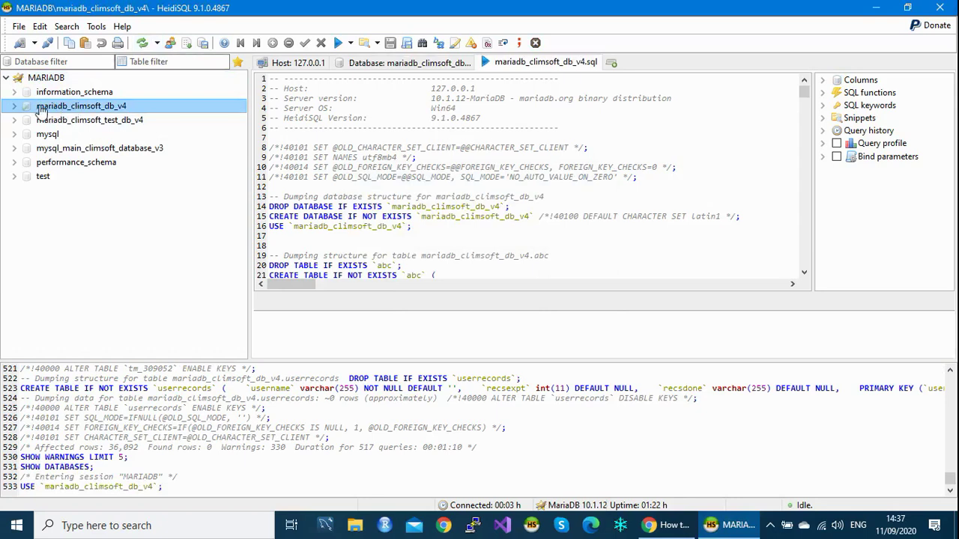
{"action": "double_click", "coordinate": [41, 109]}
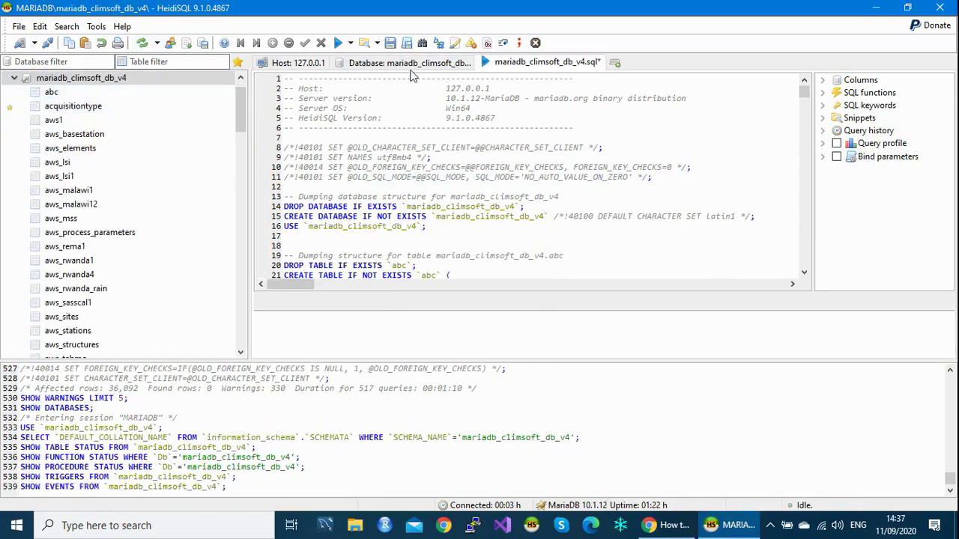
{"action": "left_click", "coordinate": [412, 65]}
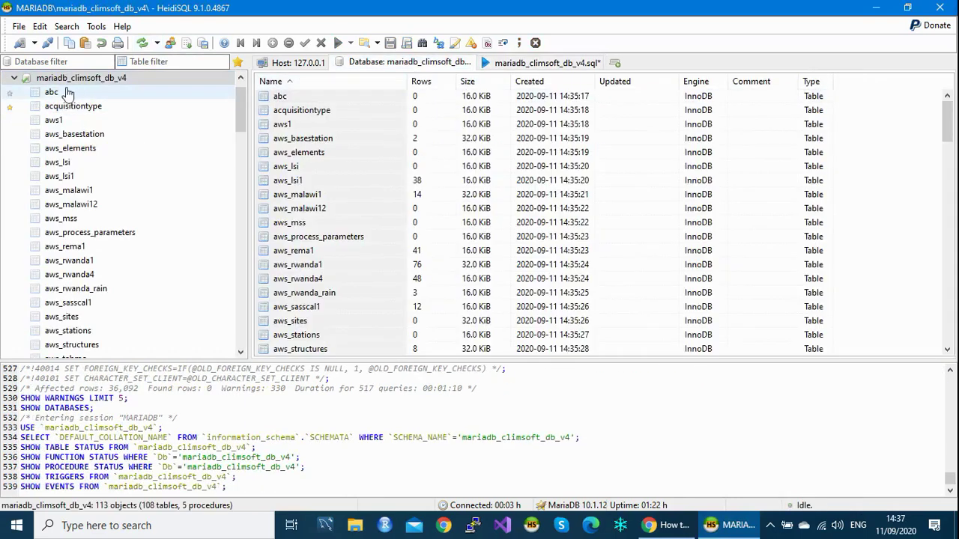
{"action": "left_click", "coordinate": [14, 78]}
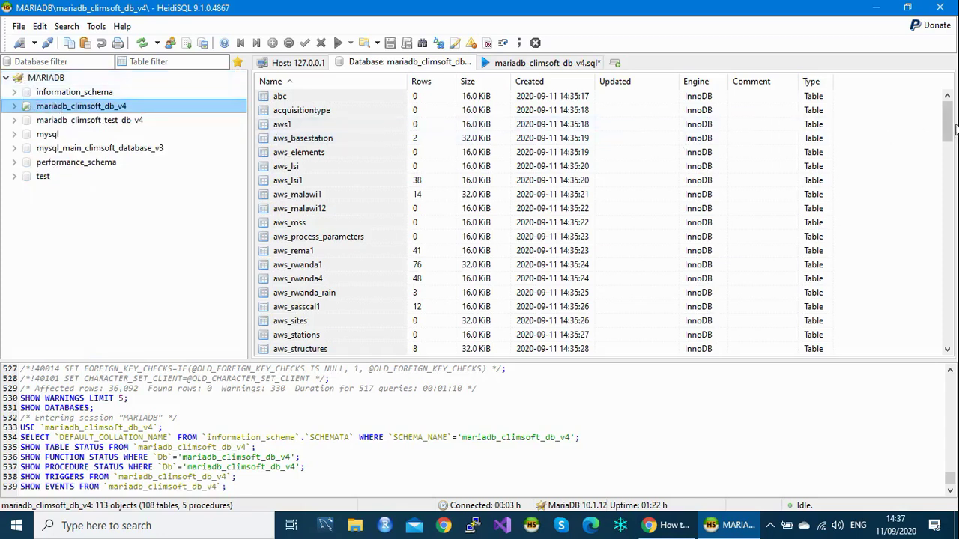
{"action": "left_click_drag", "start_coordinate": [948, 119], "coordinate": [950, 225]}
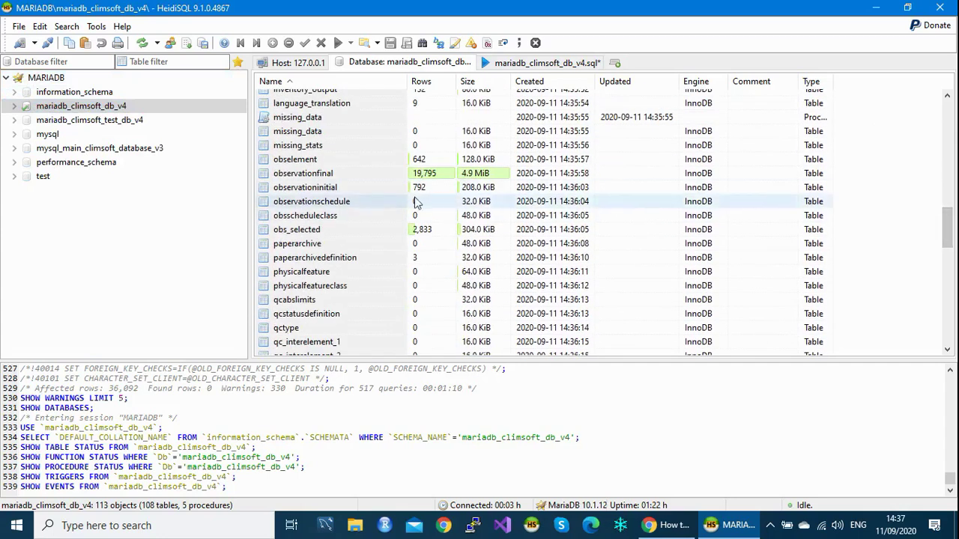
{"action": "double_click", "coordinate": [327, 177]}
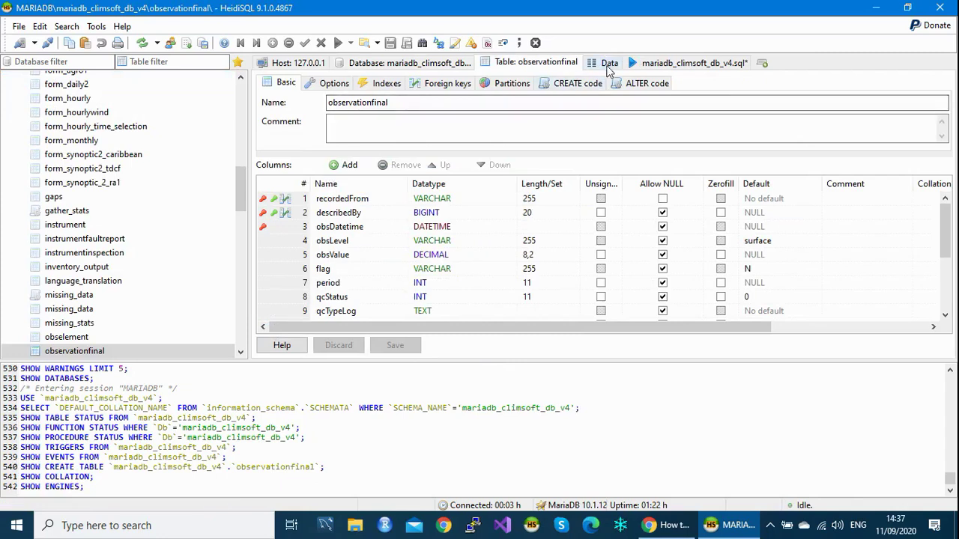
{"action": "left_click", "coordinate": [608, 64]}
{"action": "mouse_move", "coordinate": [946, 120]}
{"action": "left_mouse_down"}
{"action": "mouse_move", "coordinate": [948, 334]}
{"action": "mouse_move", "coordinate": [945, 112]}
{"action": "left_mouse_up"}
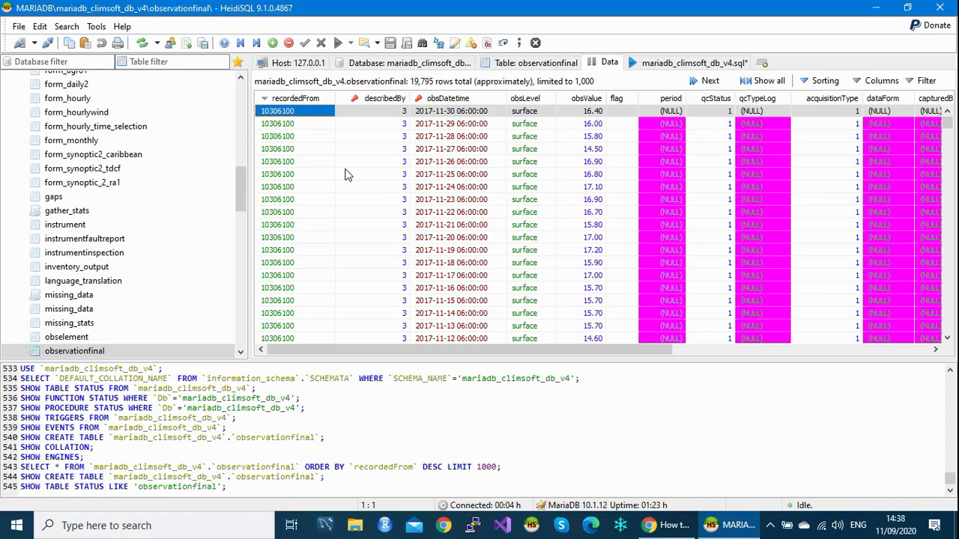
- Close HeidiSQL without saving changes to mariadb_climsoft_db_v4.sql and refresh the desktop
{"action": "left_click", "coordinate": [941, 9]}
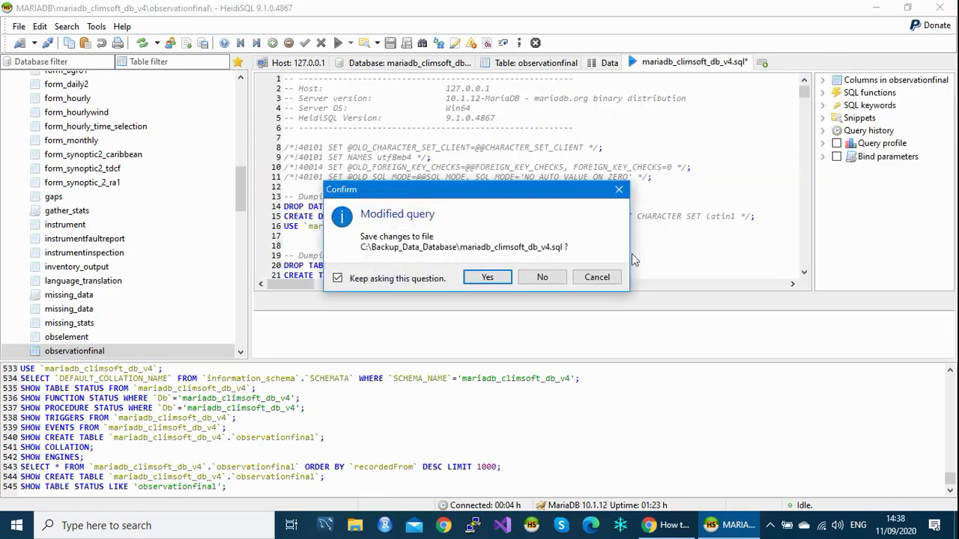
{"action": "left_click", "coordinate": [557, 280]}
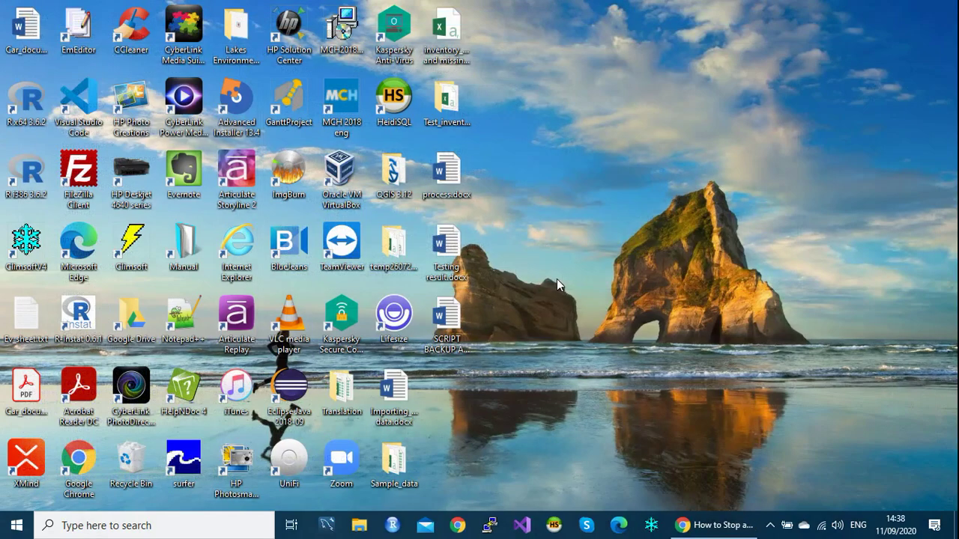
{"action": "right_click", "coordinate": [561, 205]}
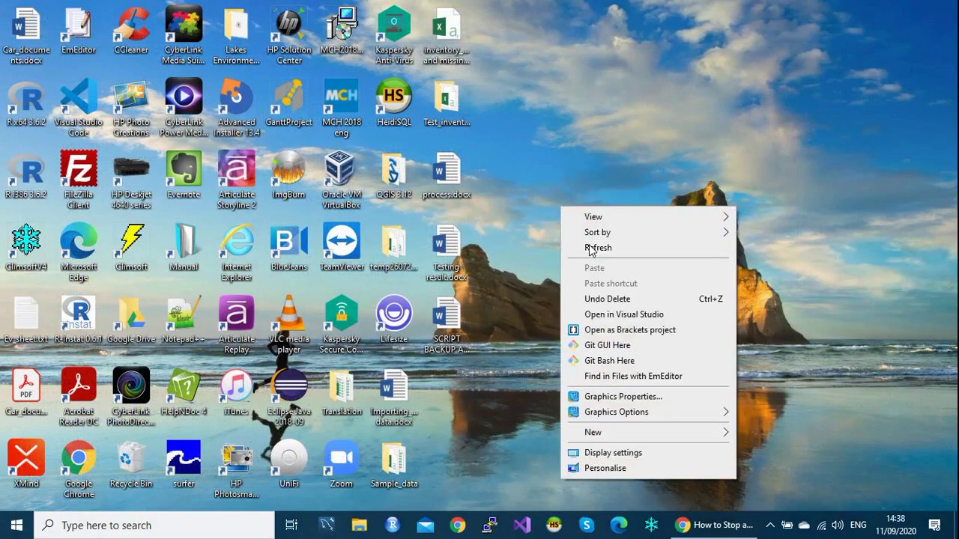
{"action": "left_click", "coordinate": [592, 249]}
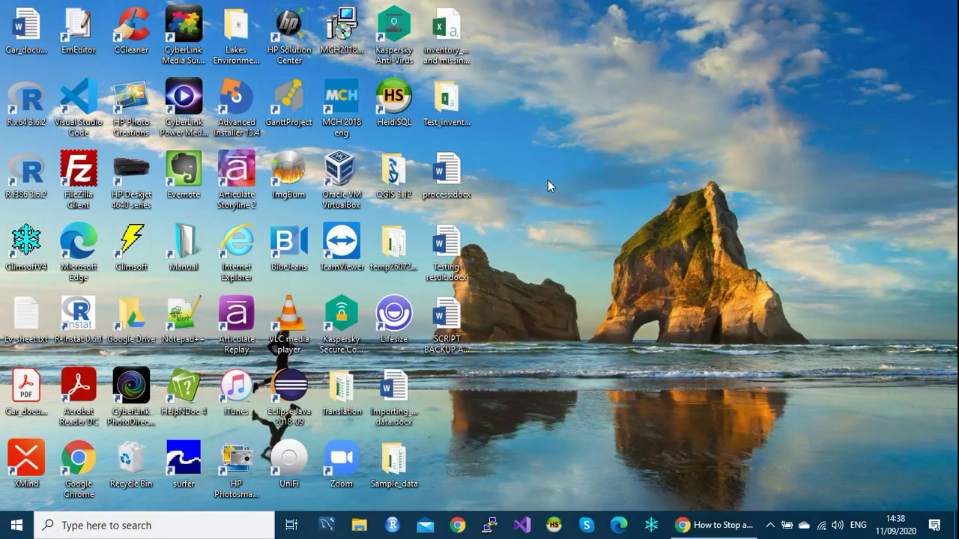